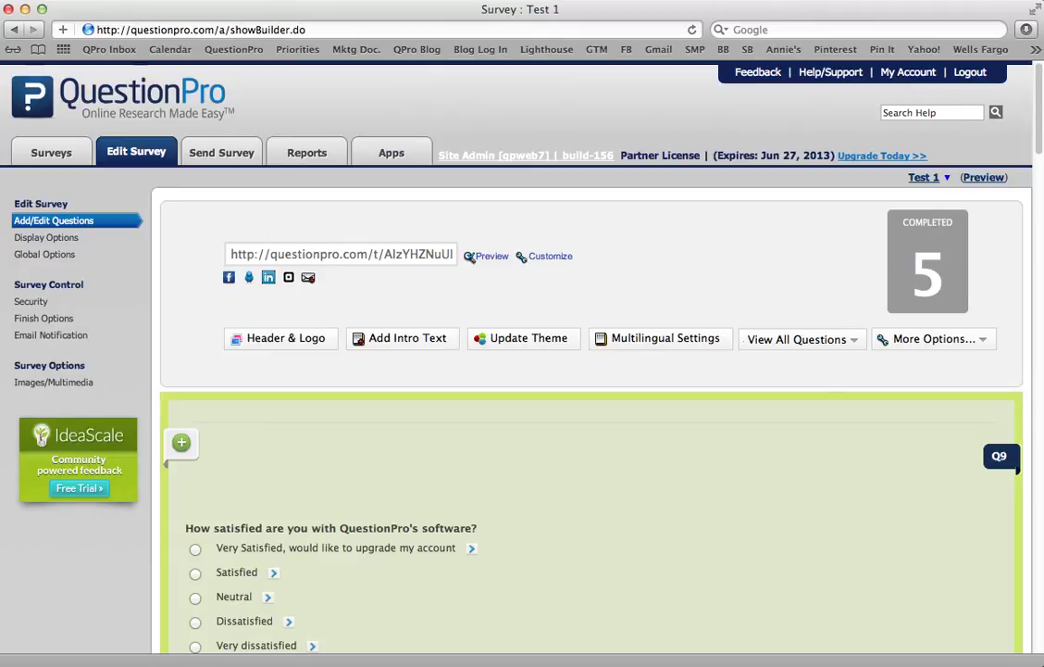
# - Choose Compound/Delayed Branching as the logic type for the ice cream question Q11
pyautogui.scroll(-1, 778, 389)
pyautogui.scroll(-10, 778, 388)
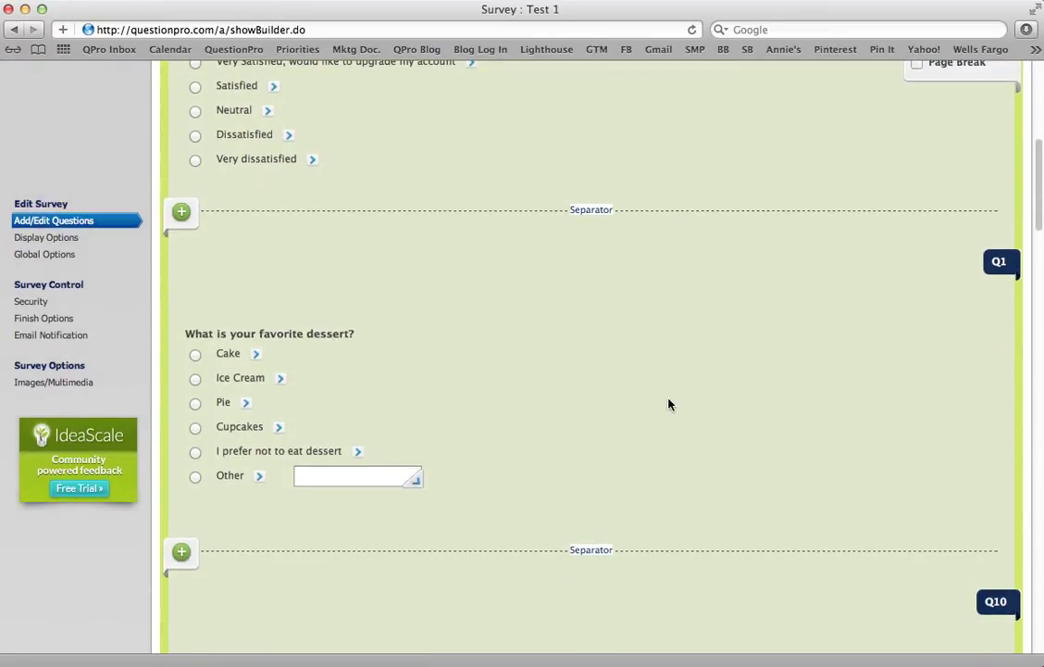
pyautogui.scroll(-2, 670, 403)
pyautogui.scroll(-4, 669, 403)
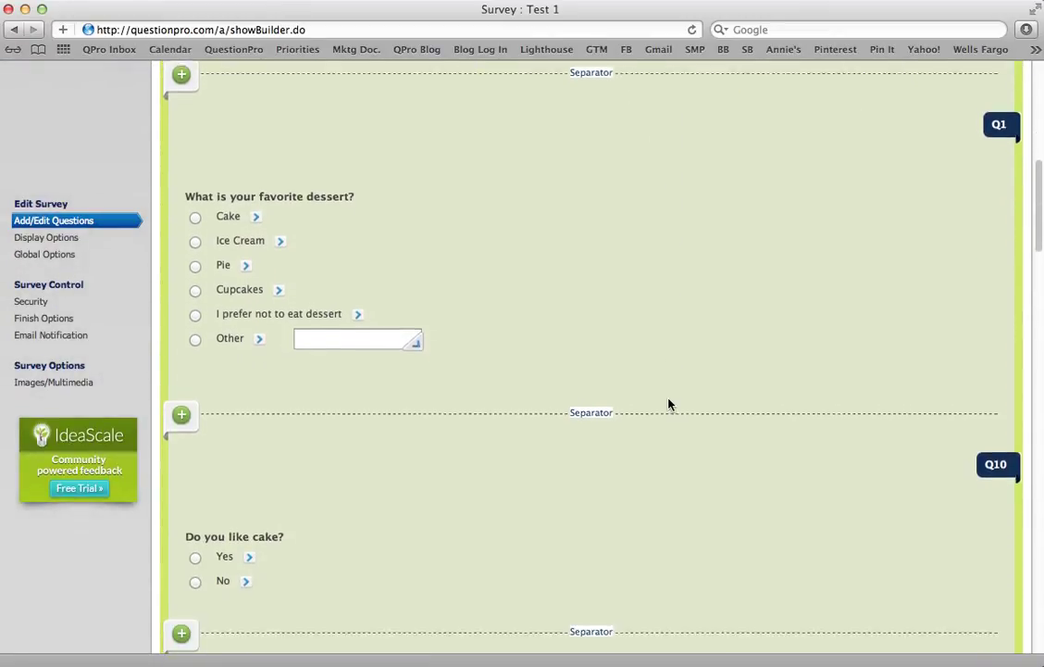
pyautogui.scroll(-6, 665, 417)
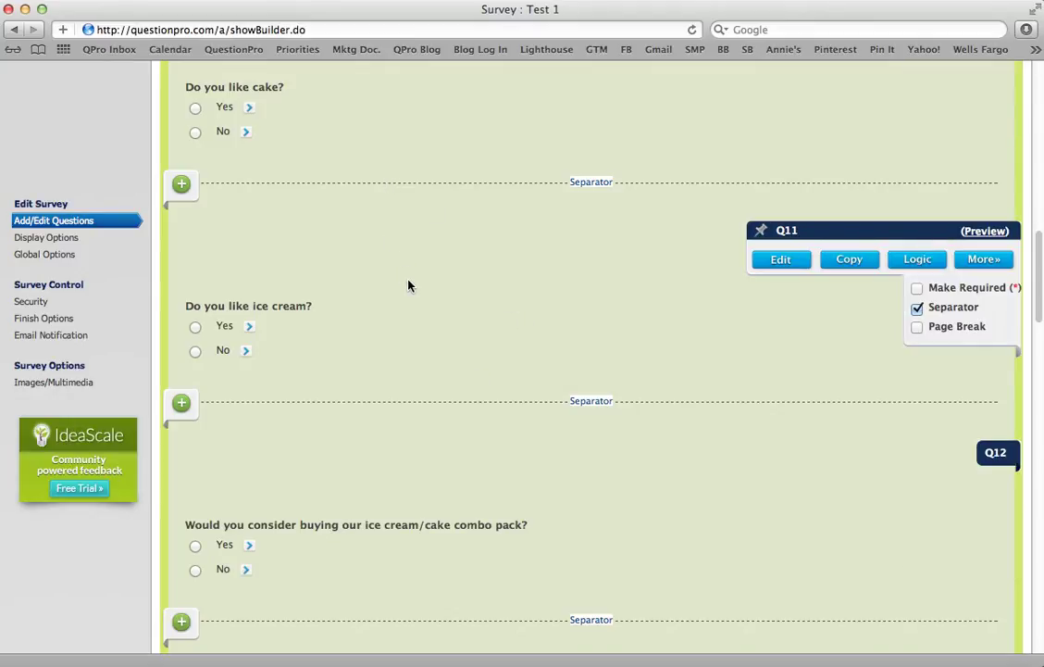
pyautogui.scroll(-5, 568, 437)
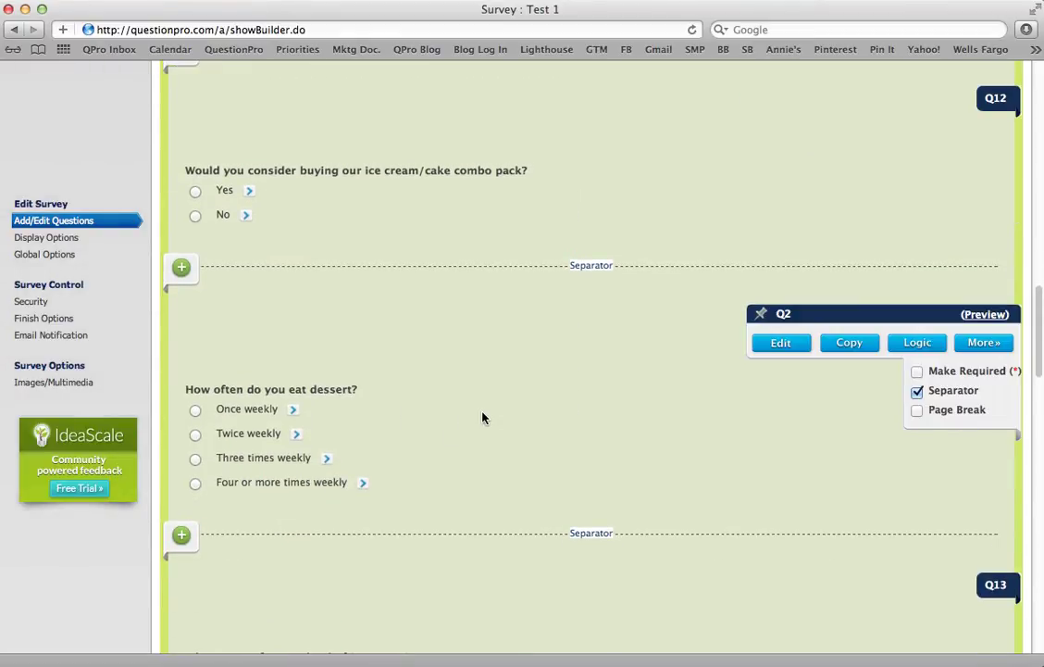
pyautogui.scroll(2, 481, 417)
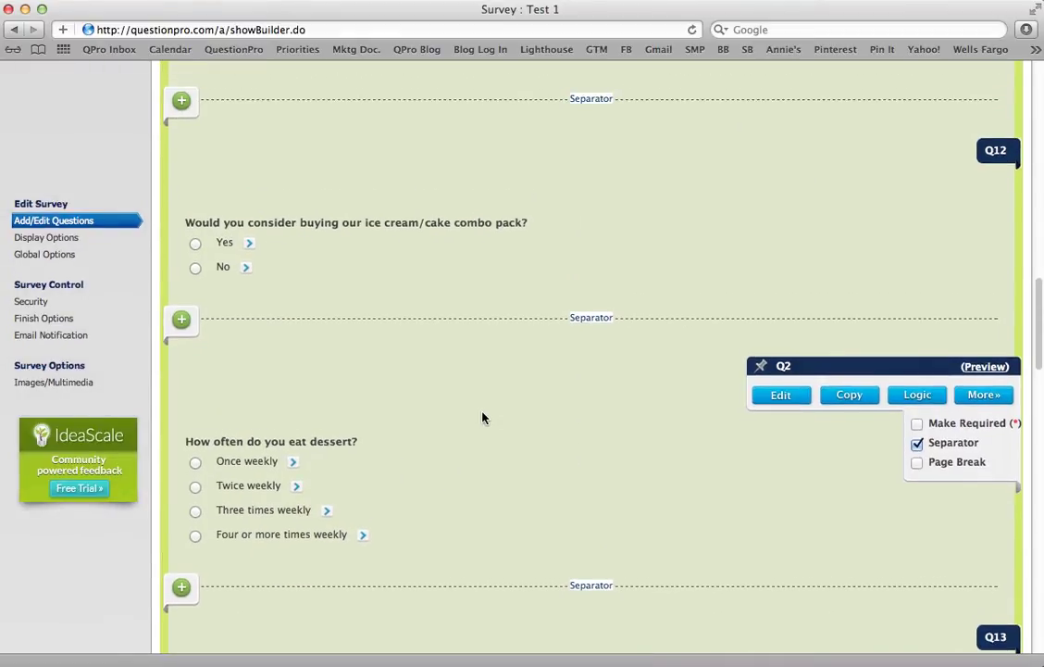
pyautogui.scroll(4, 481, 417)
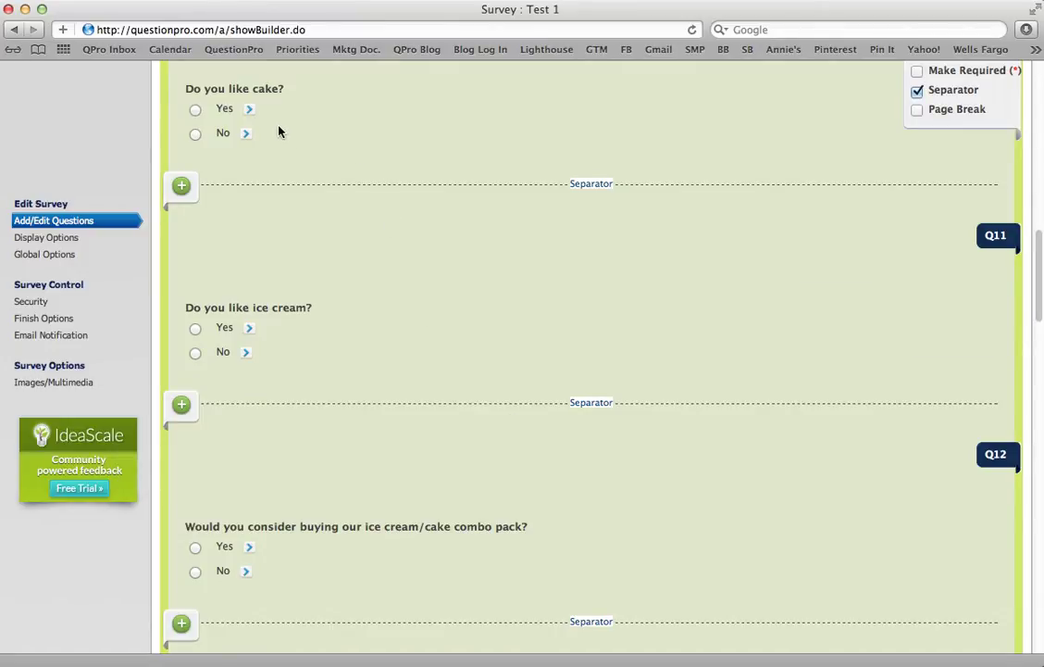
pyautogui.scroll(-2, 385, 289)
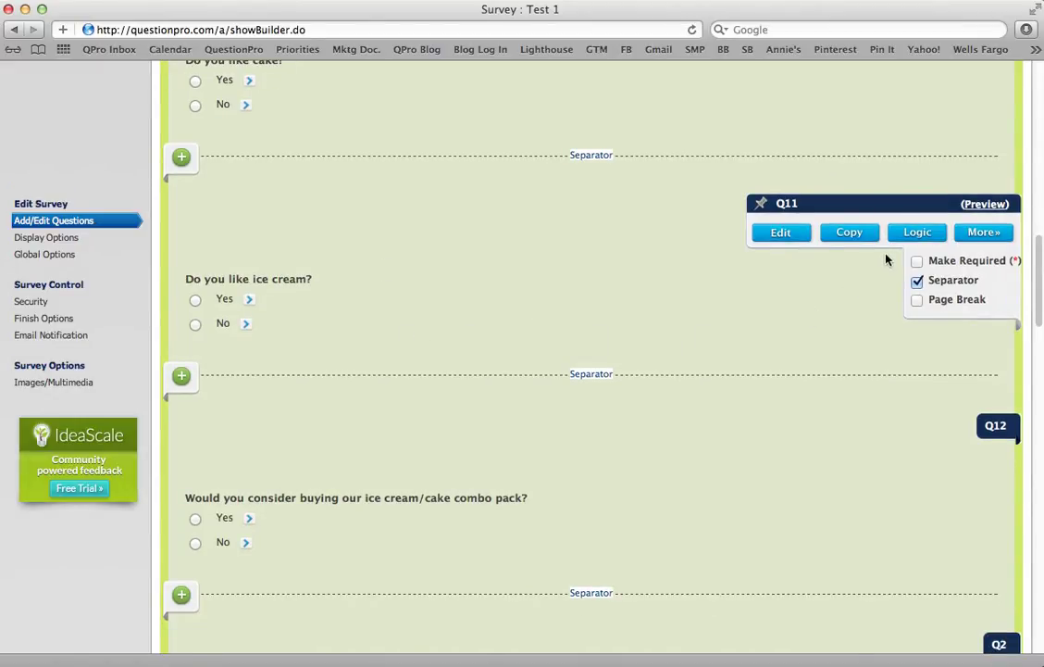
pyautogui.click(918, 234)
pyautogui.moveTo(578, 249); pyautogui.dragTo(574, 81)
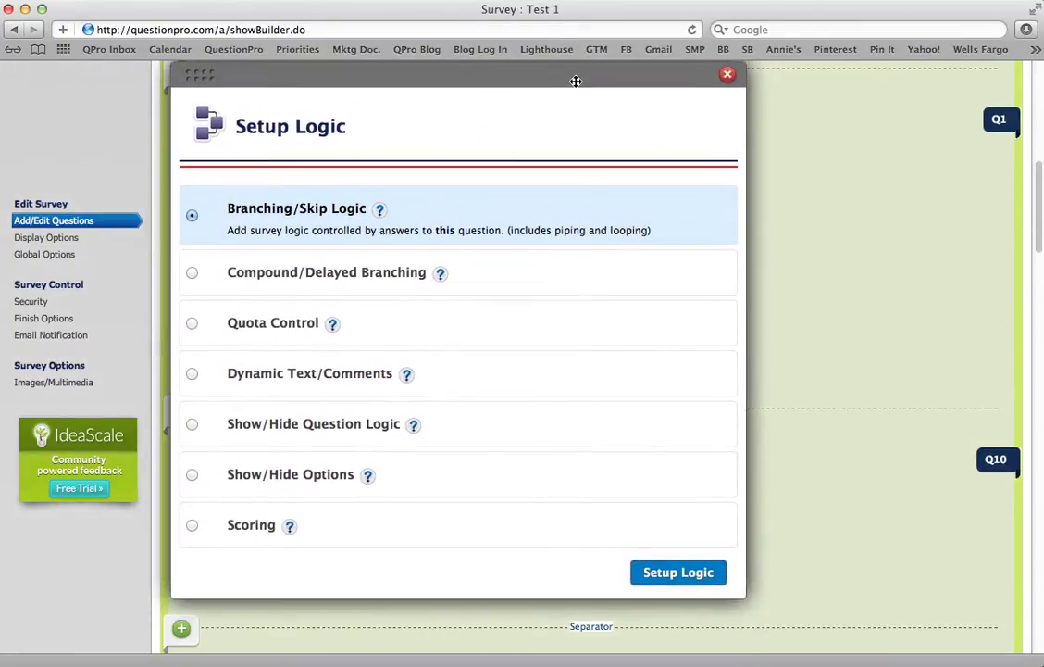
pyautogui.click(332, 277)
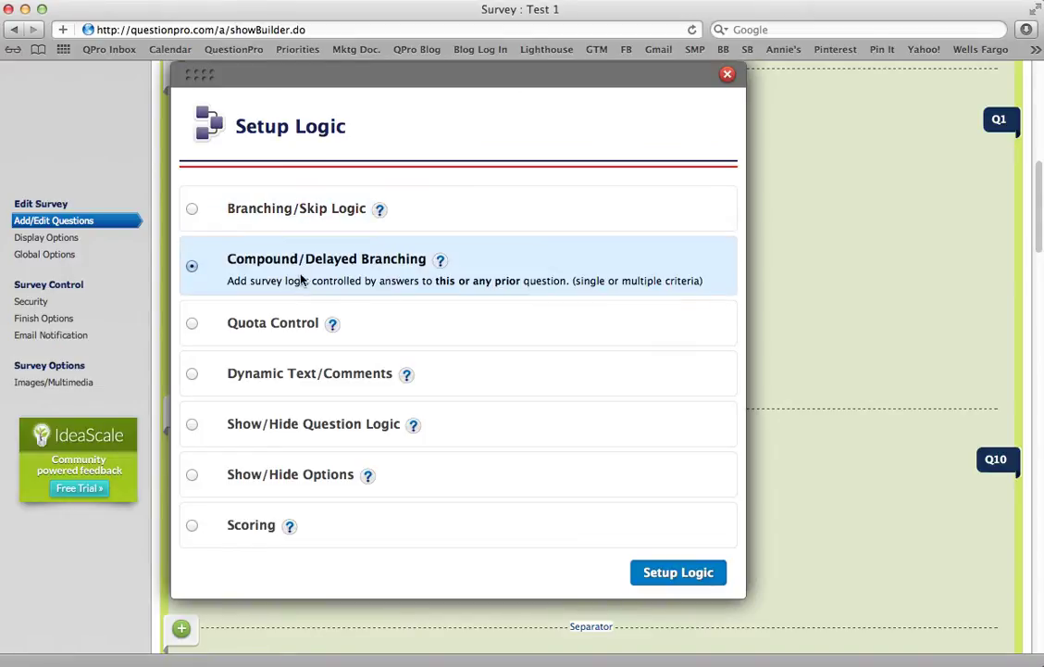
# - Open the compound branching setup and start adding a new logic criterion
pyautogui.scroll(-3, 658, 313)
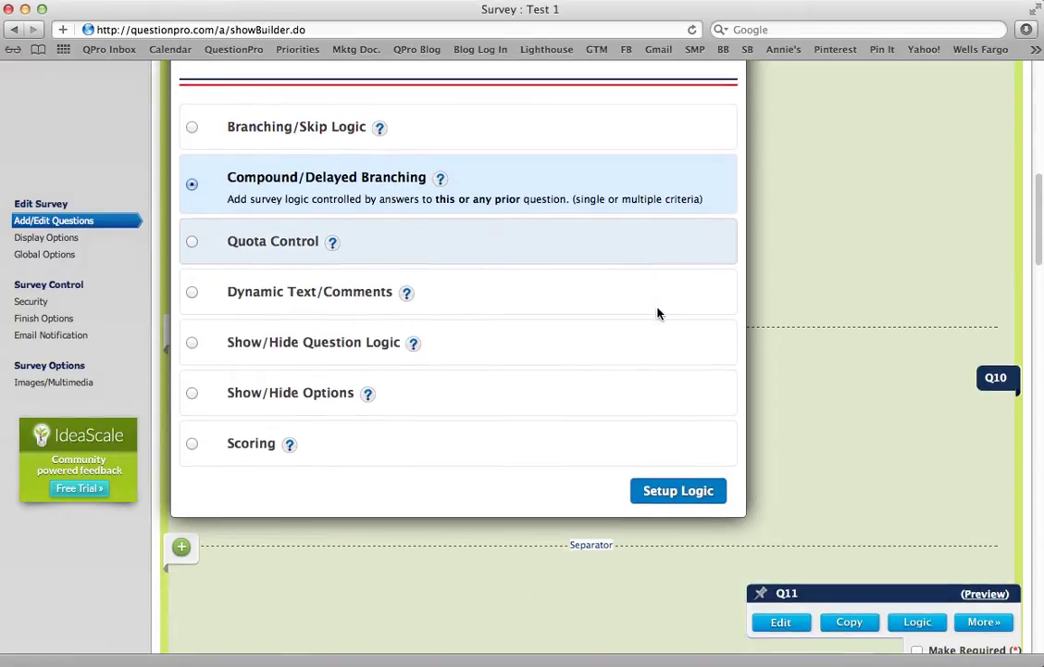
pyautogui.click(698, 500)
pyautogui.scroll(1, 746, 433)
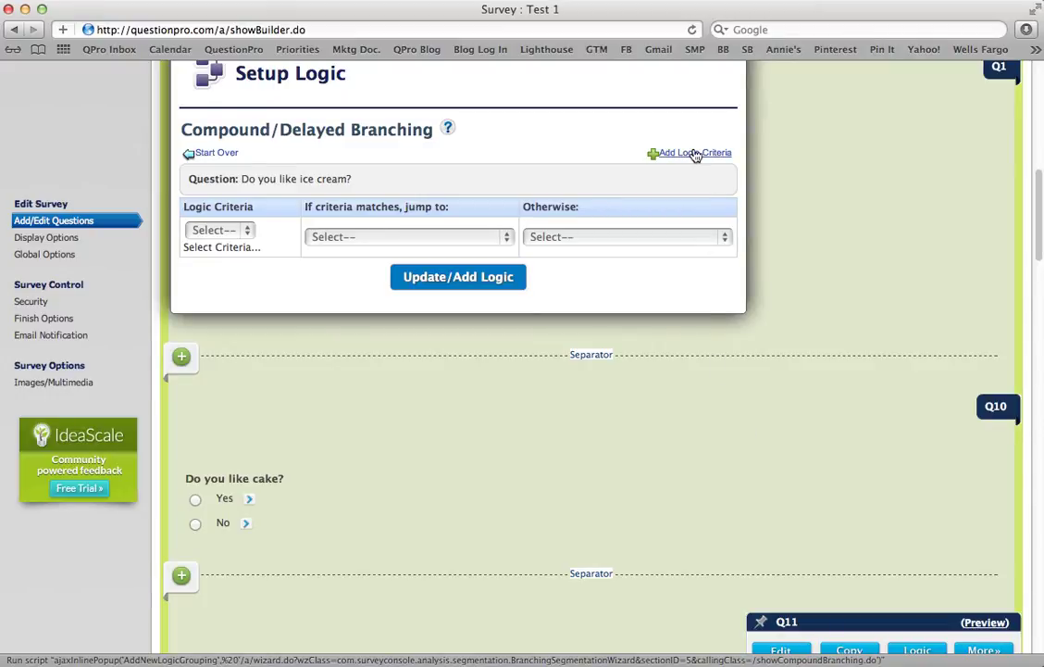
pyautogui.click(661, 153)
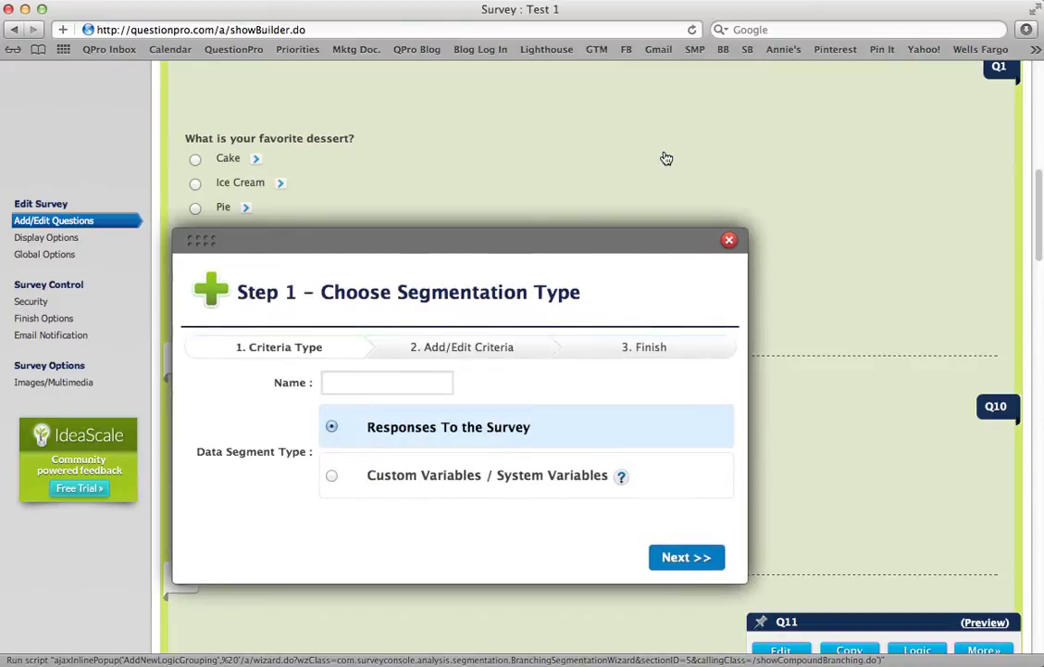
# - Name the new criteria 'Cake/Ice Cream Combo' and advance to its conditions
pyautogui.scroll(-3, 508, 269)
pyautogui.click(416, 260)
pyautogui.write('Cake/Ice ')
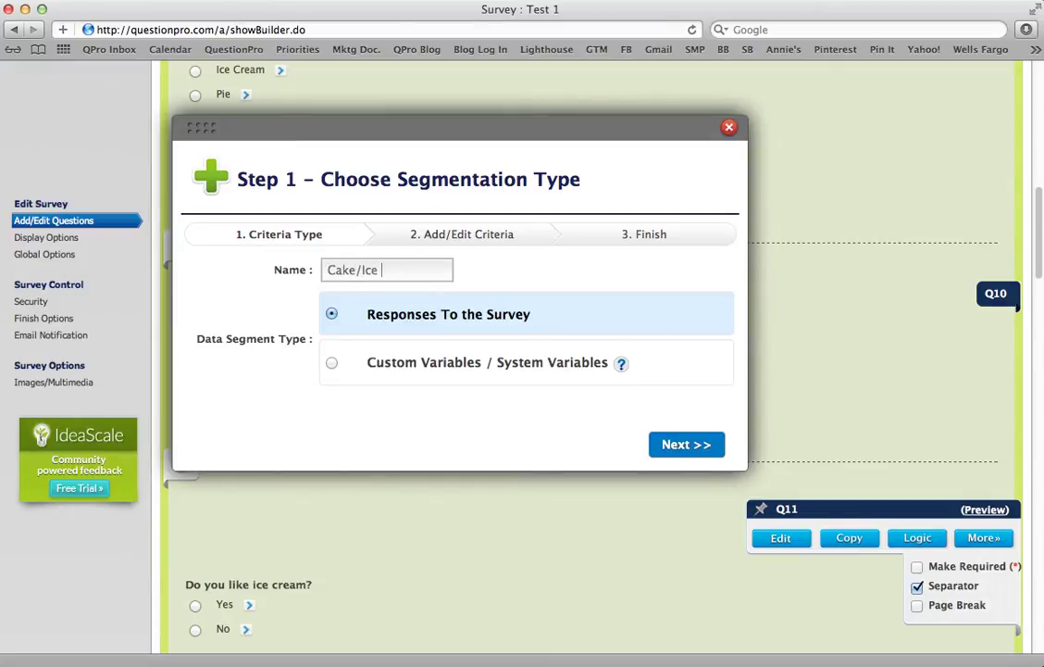
pyautogui.write('Cream Combo')
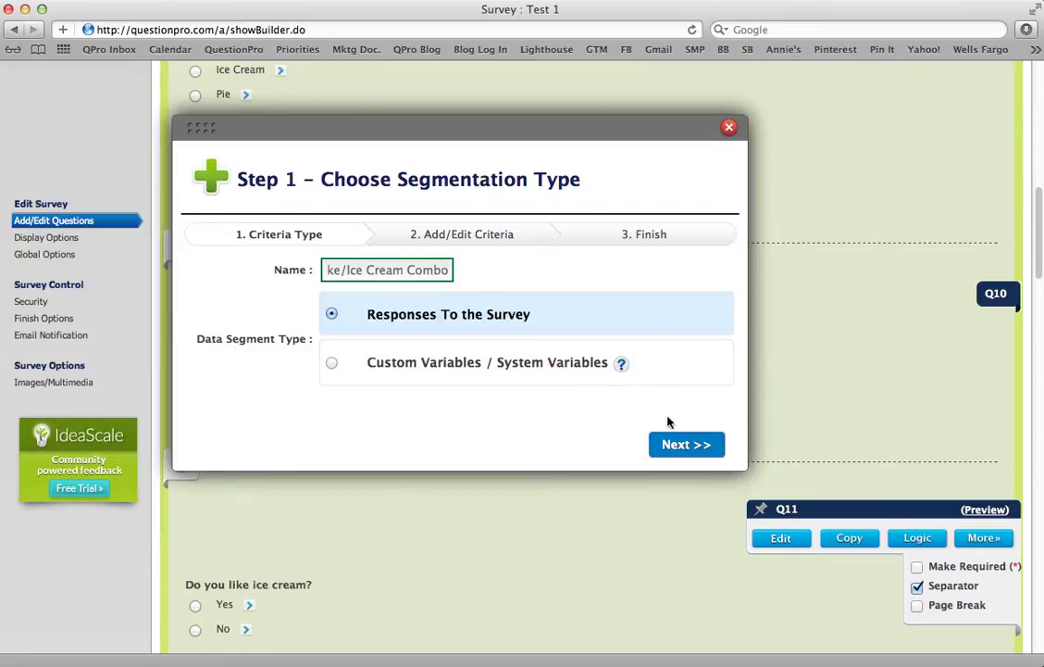
pyautogui.click(711, 459)
pyautogui.click(681, 449)
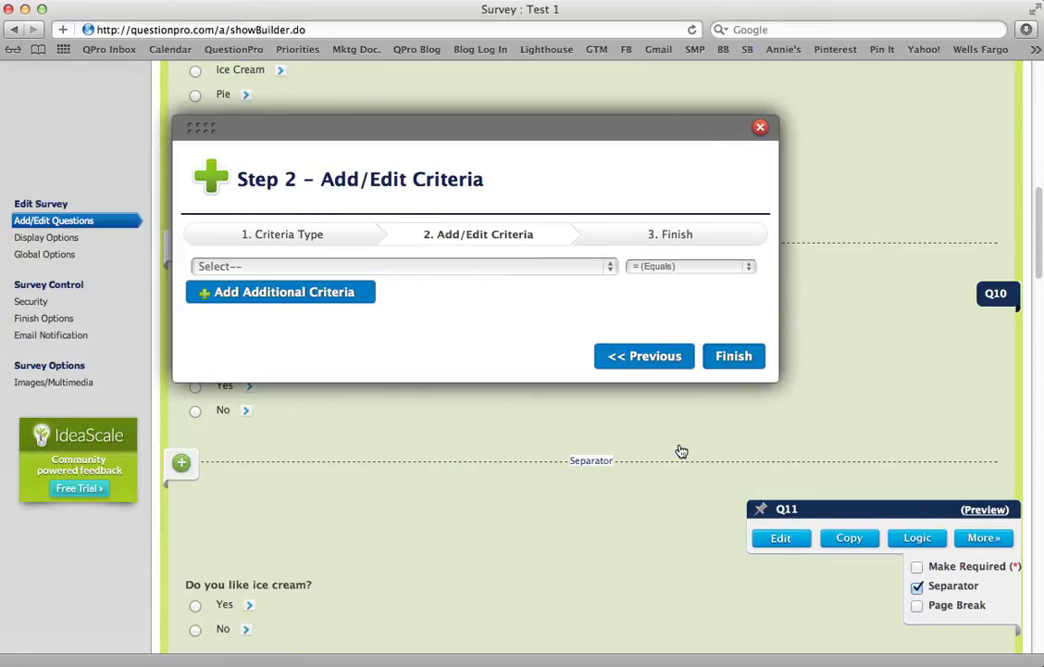
# - Require Yes to 'Do you like cake?' AND Yes to 'Do you like ice cream?', then finish
pyautogui.click(523, 268)
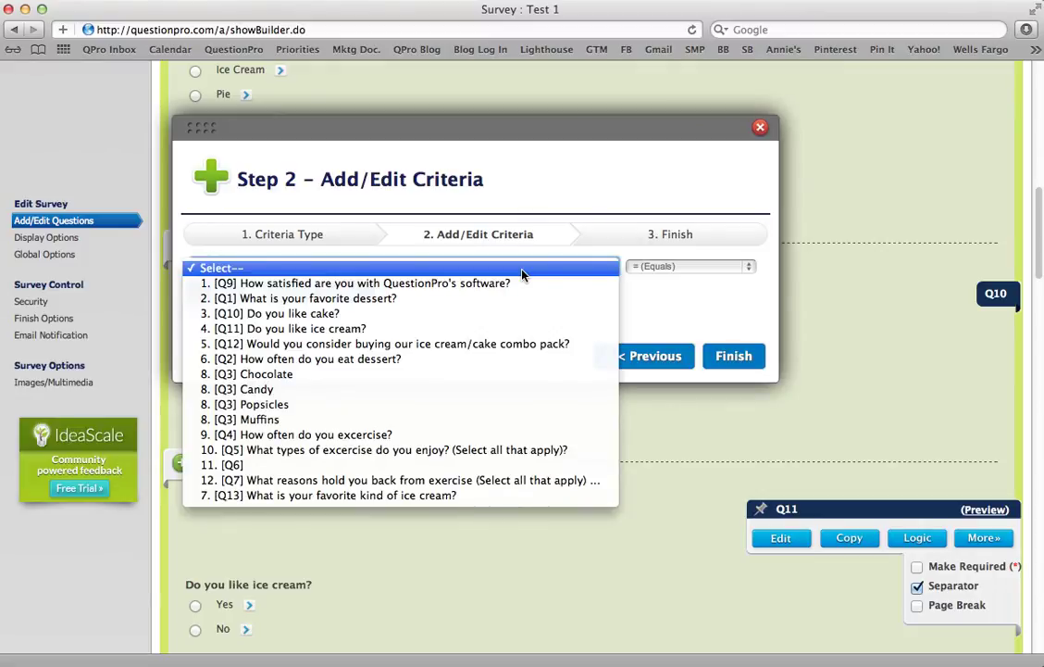
pyautogui.click(410, 314)
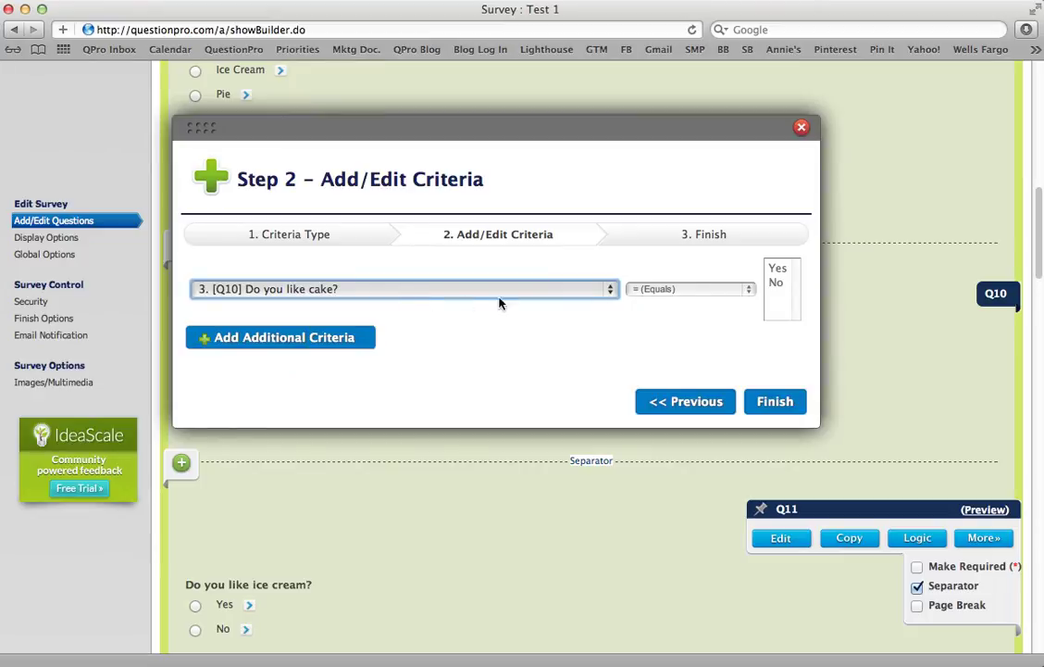
pyautogui.click(779, 270)
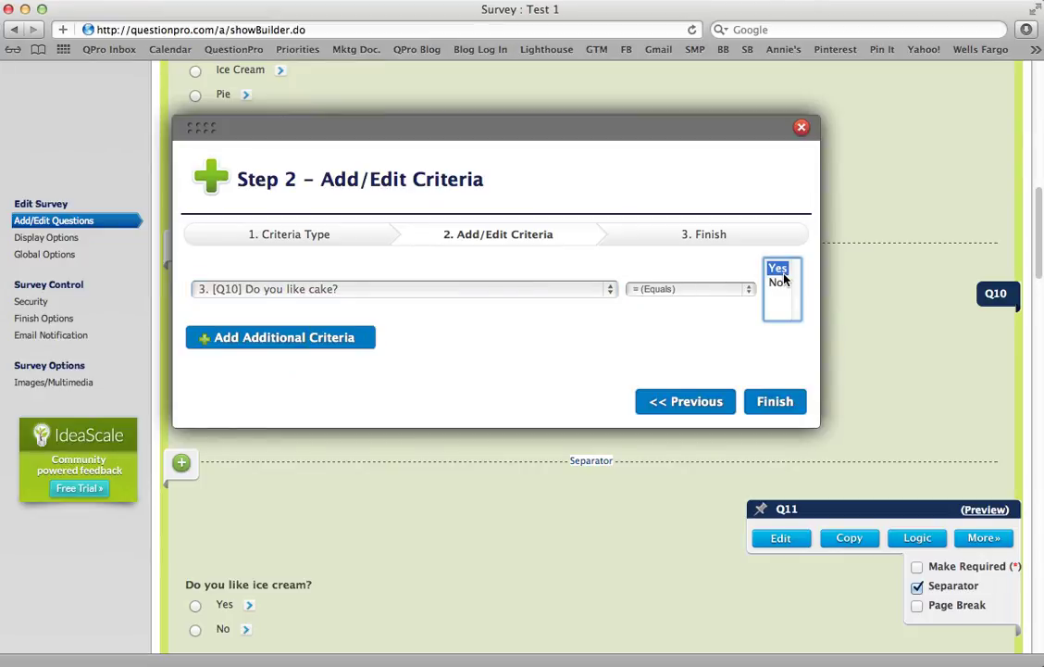
pyautogui.click(354, 341)
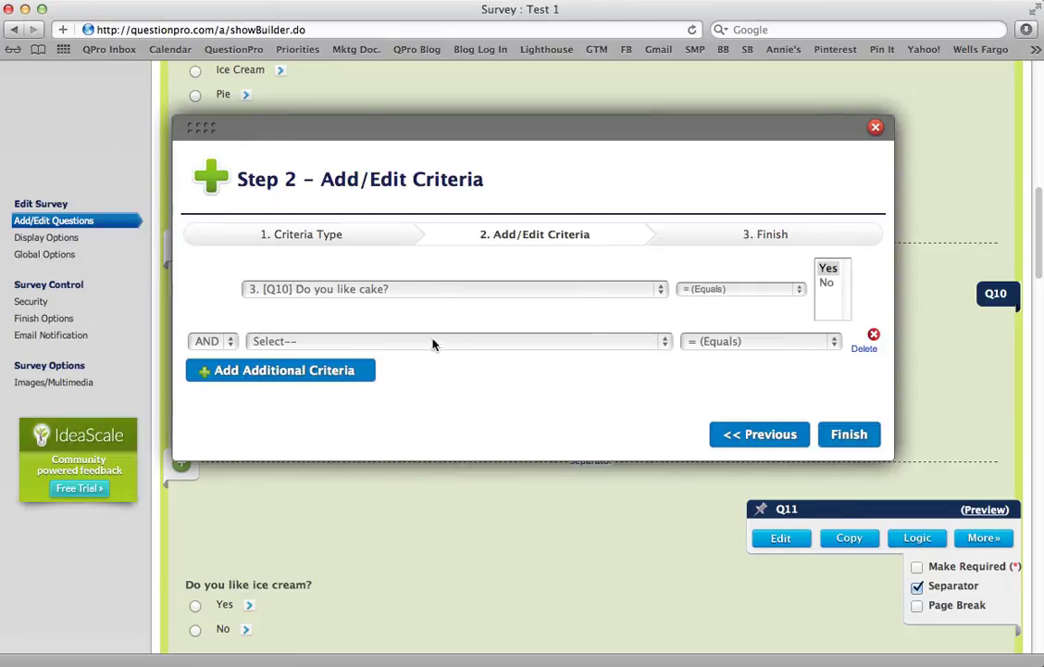
pyautogui.click(432, 343)
pyautogui.click(387, 404)
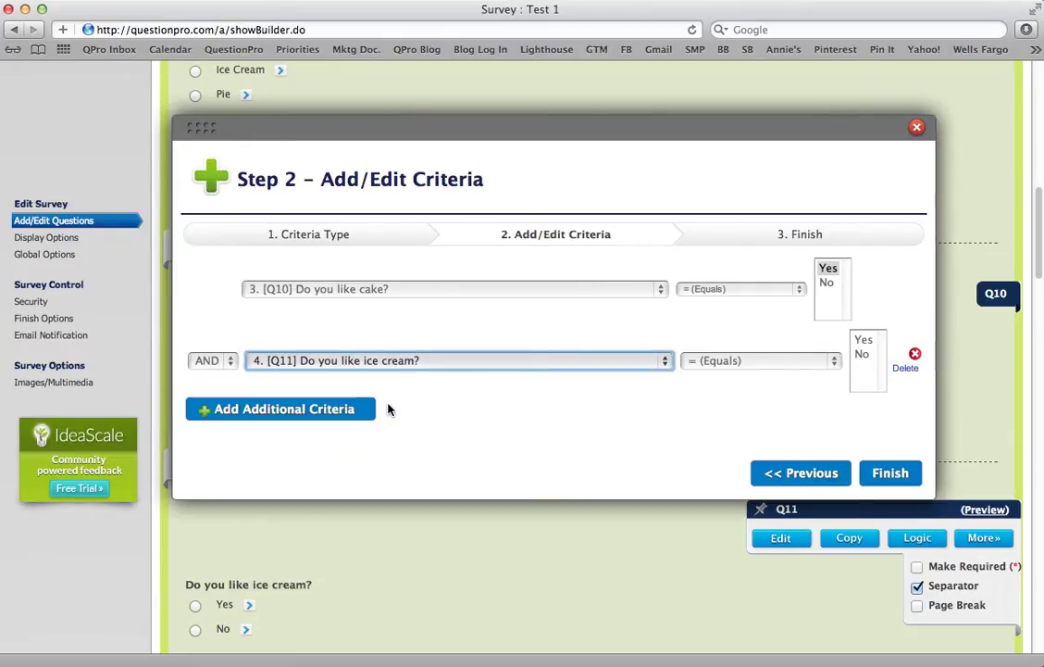
pyautogui.click(857, 341)
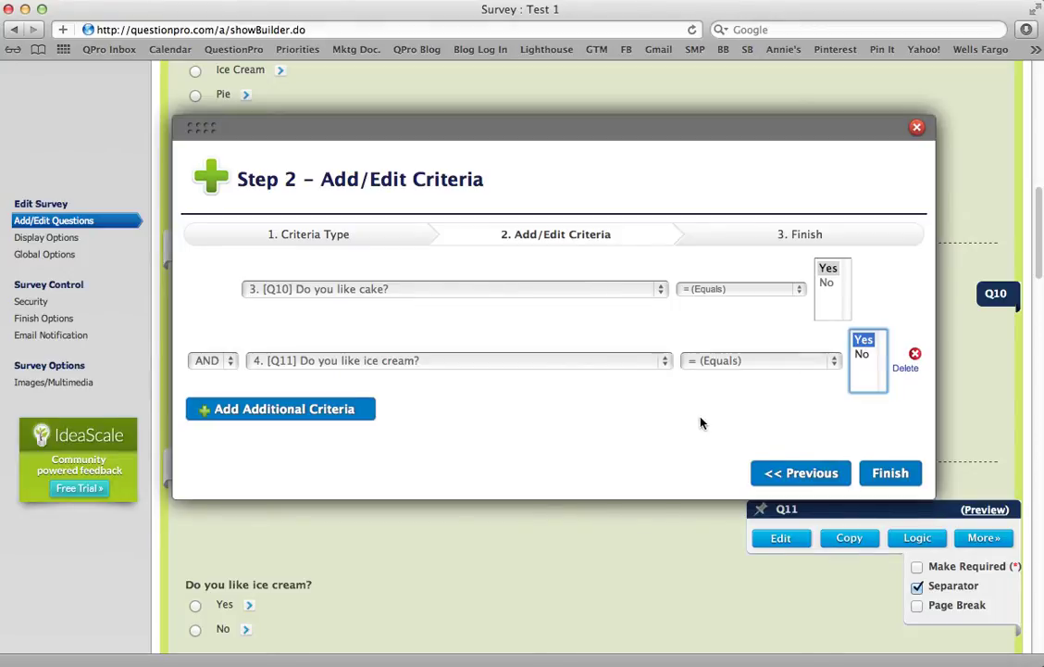
pyautogui.click(892, 471)
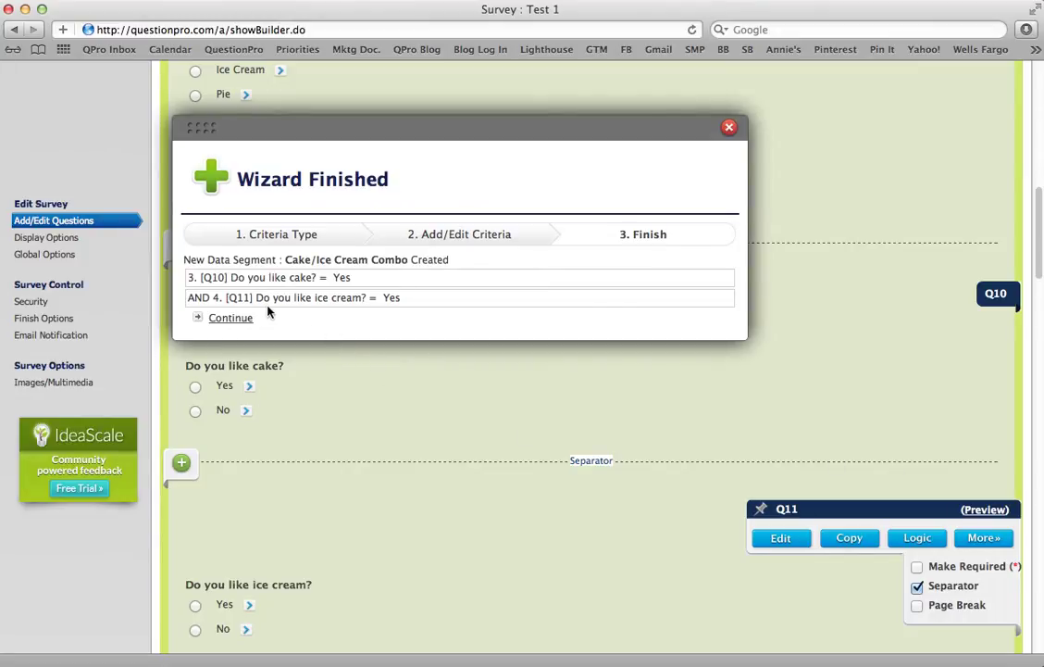
# - Branch Cake/Ice Cream Combo matches to Q12, everyone else to Q2, and save the logic
pyautogui.click(242, 319)
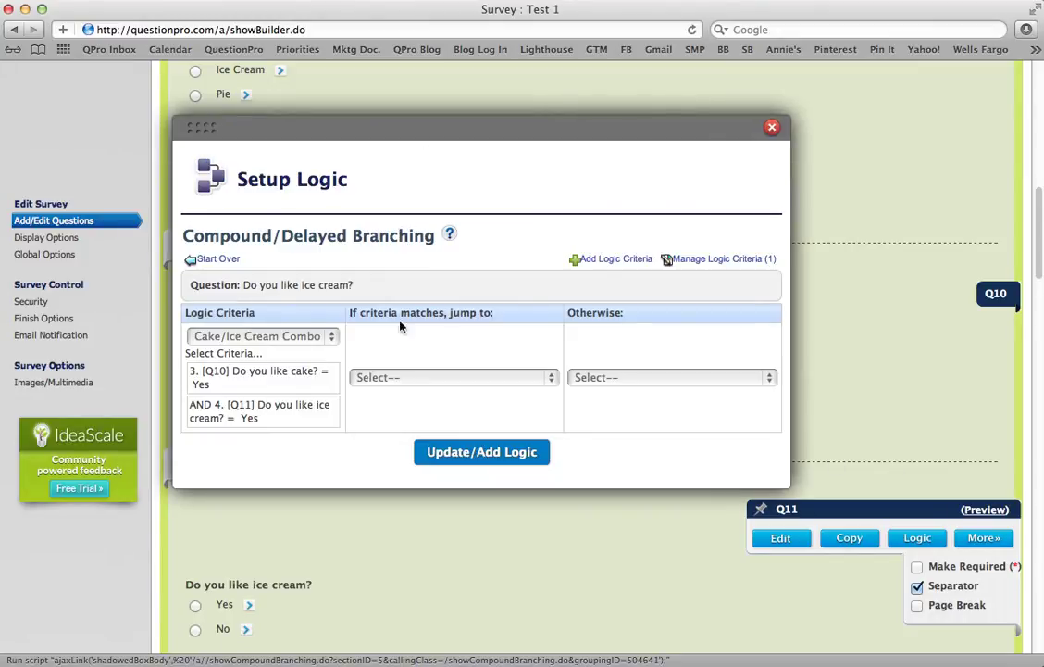
pyautogui.scroll(-1, 427, 324)
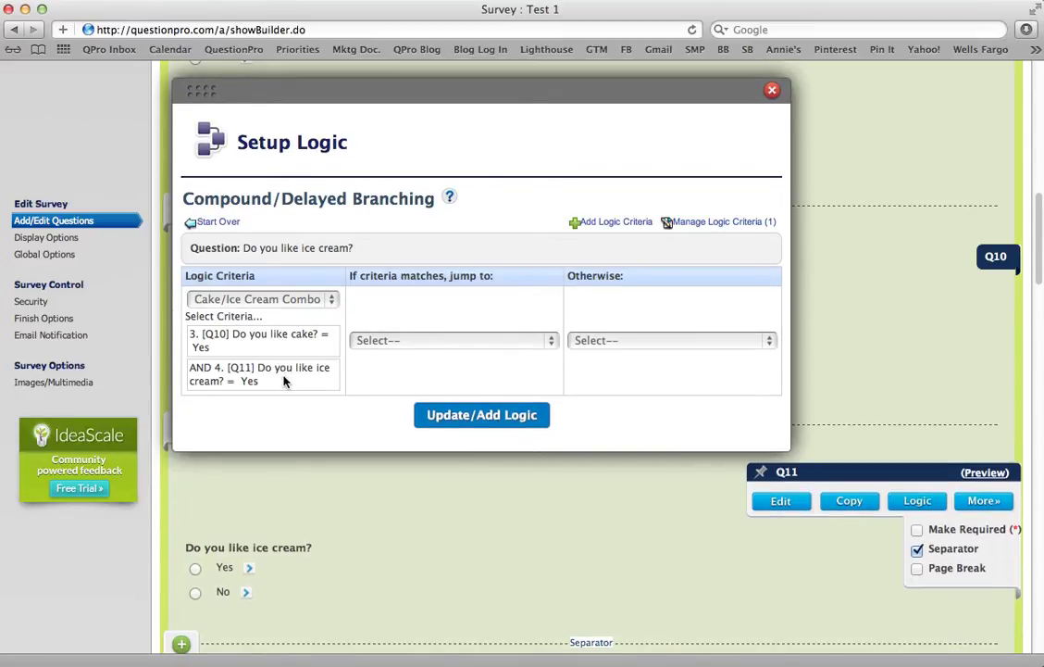
pyautogui.click(404, 341)
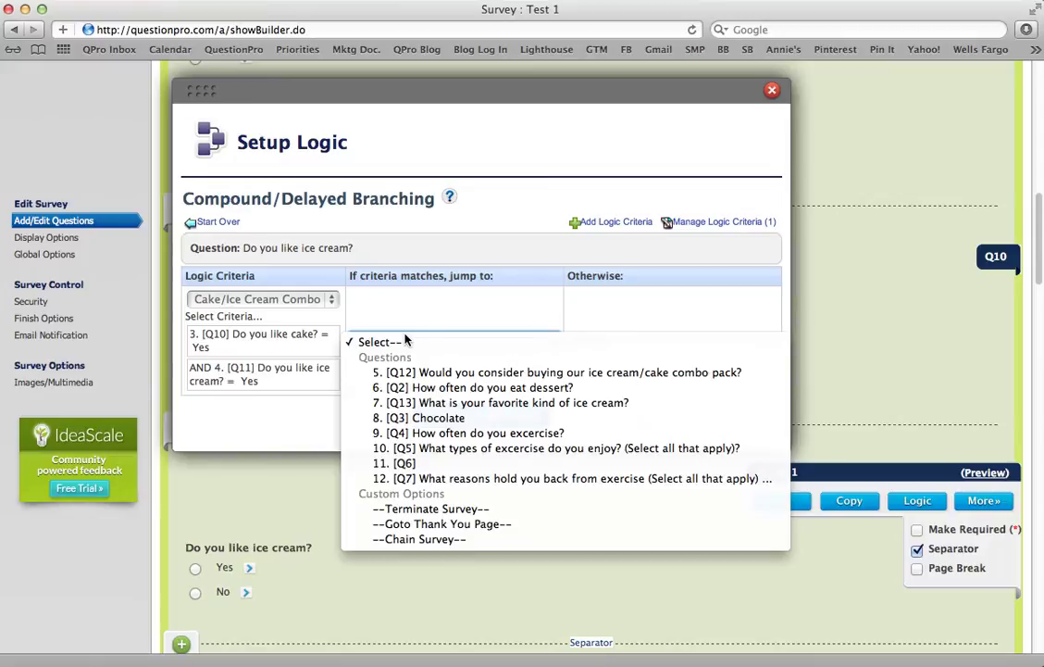
pyautogui.click(456, 372)
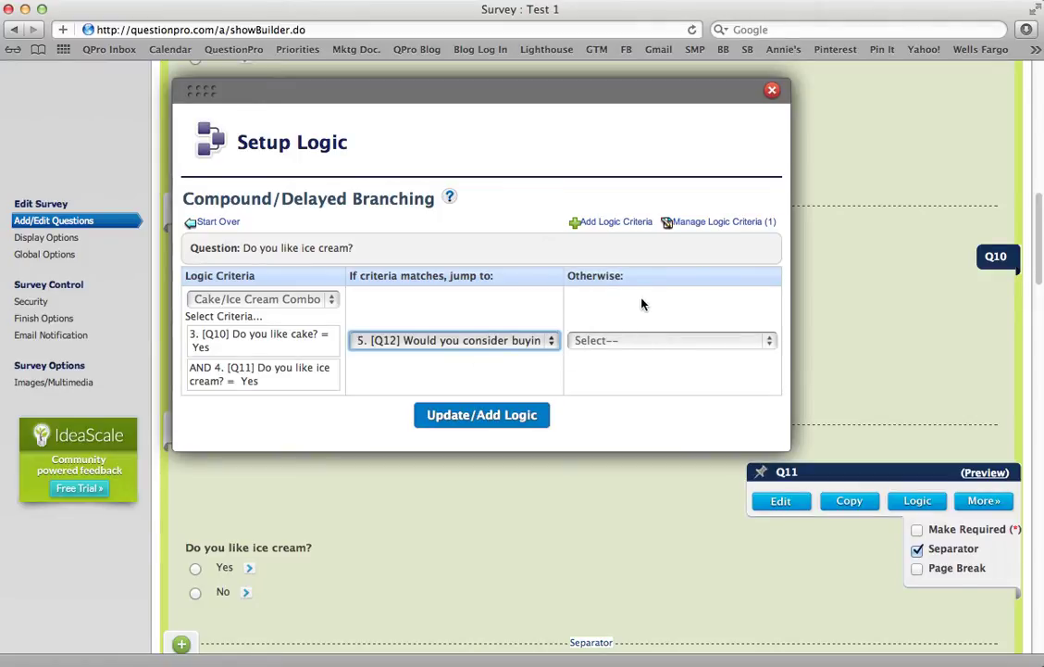
pyautogui.click(660, 341)
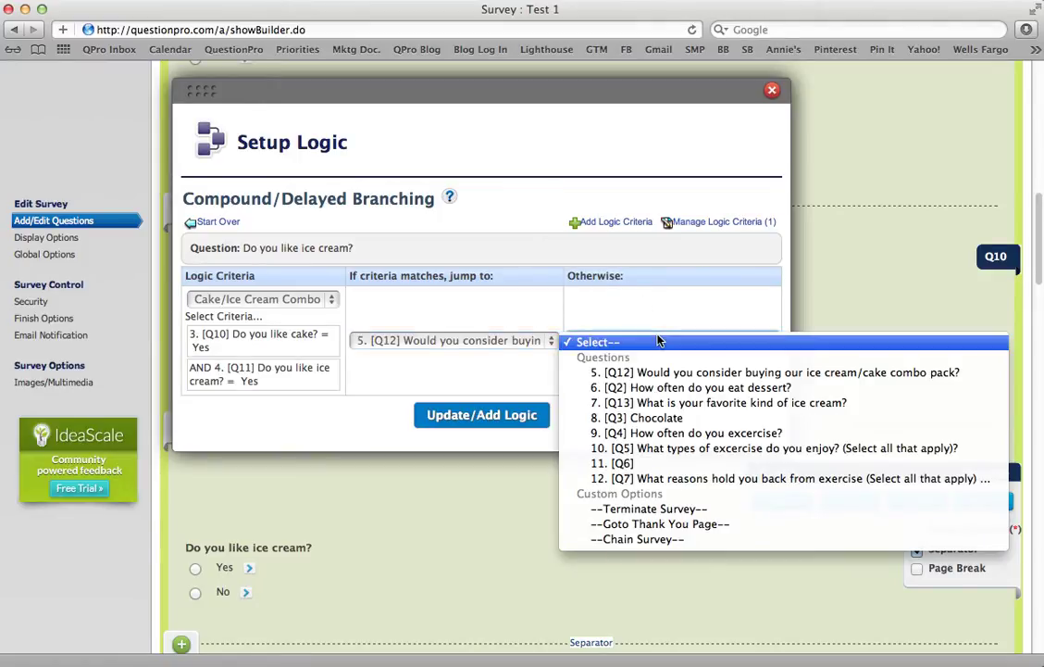
pyautogui.click(680, 389)
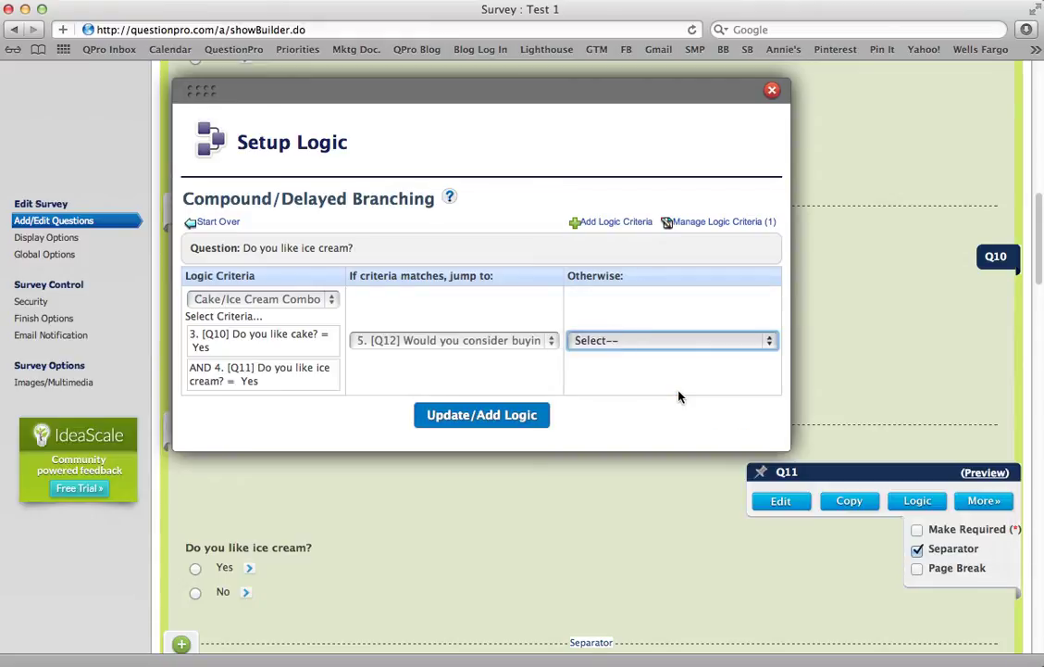
pyautogui.click(547, 421)
pyautogui.moveTo(543, 409)
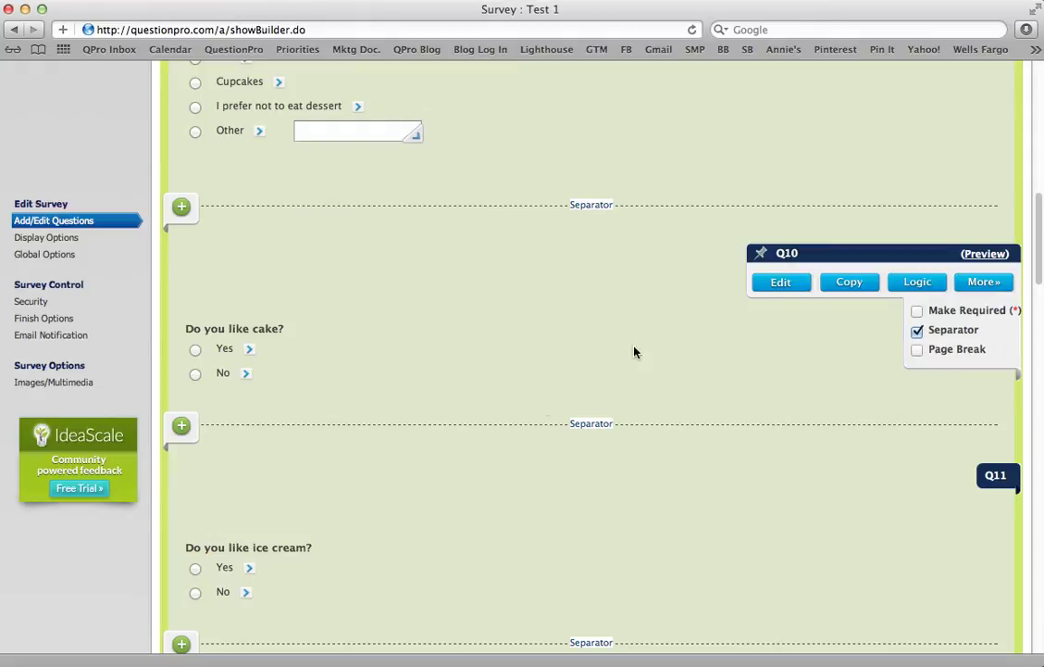
pyautogui.scroll(3, 699, 321)
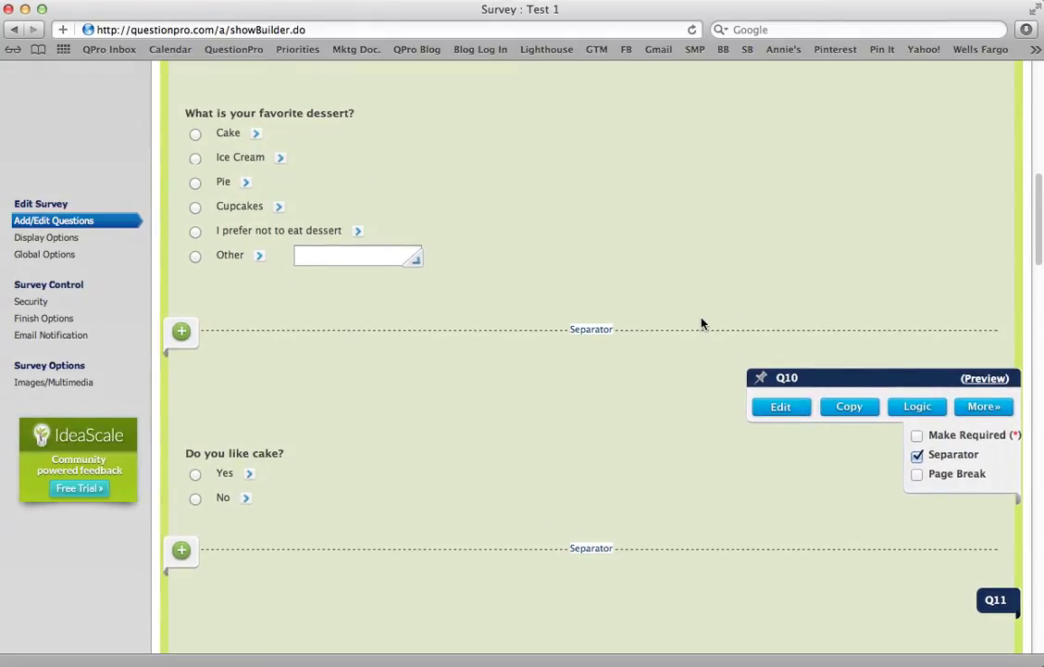
pyautogui.scroll(-5, 702, 321)
pyautogui.moveTo(542, 455); pyautogui.dragTo(640, 448)
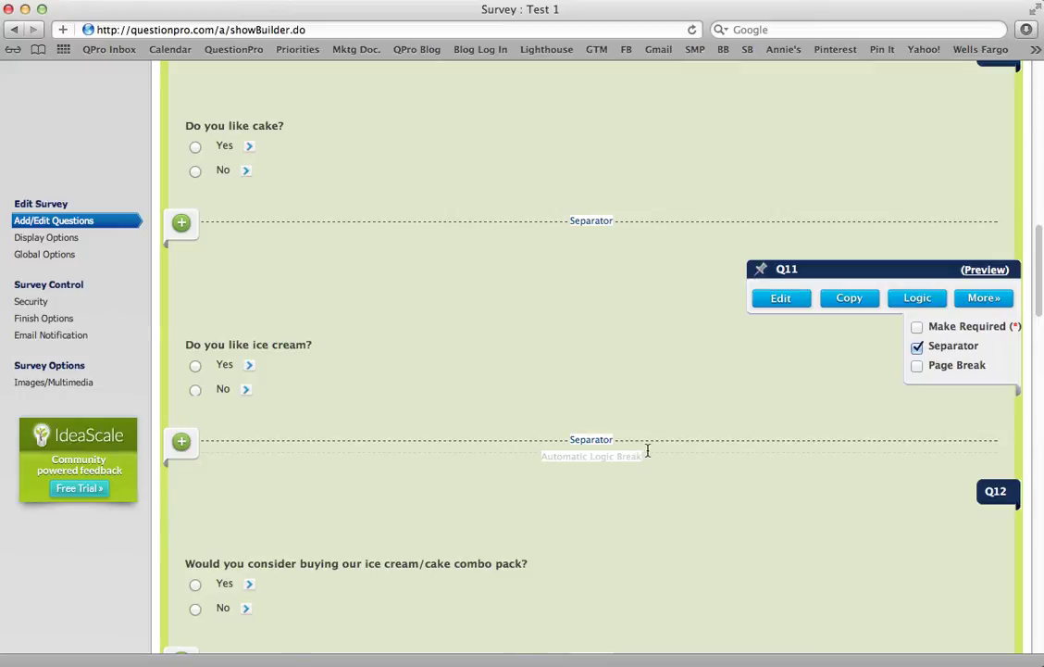
pyautogui.scroll(15, 667, 457)
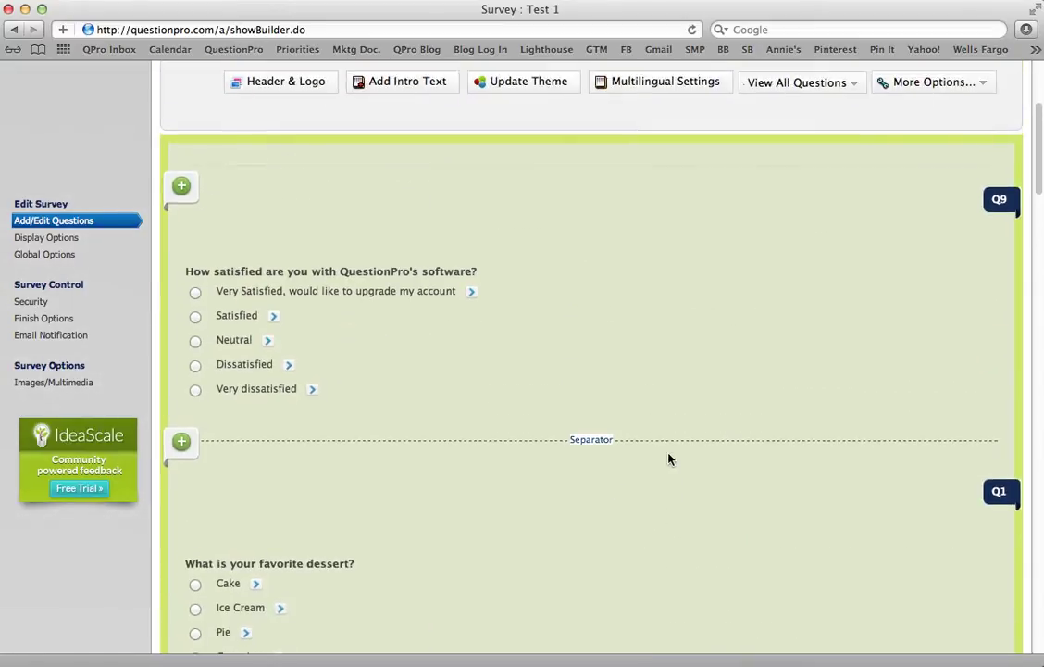
pyautogui.scroll(2, 902, 321)
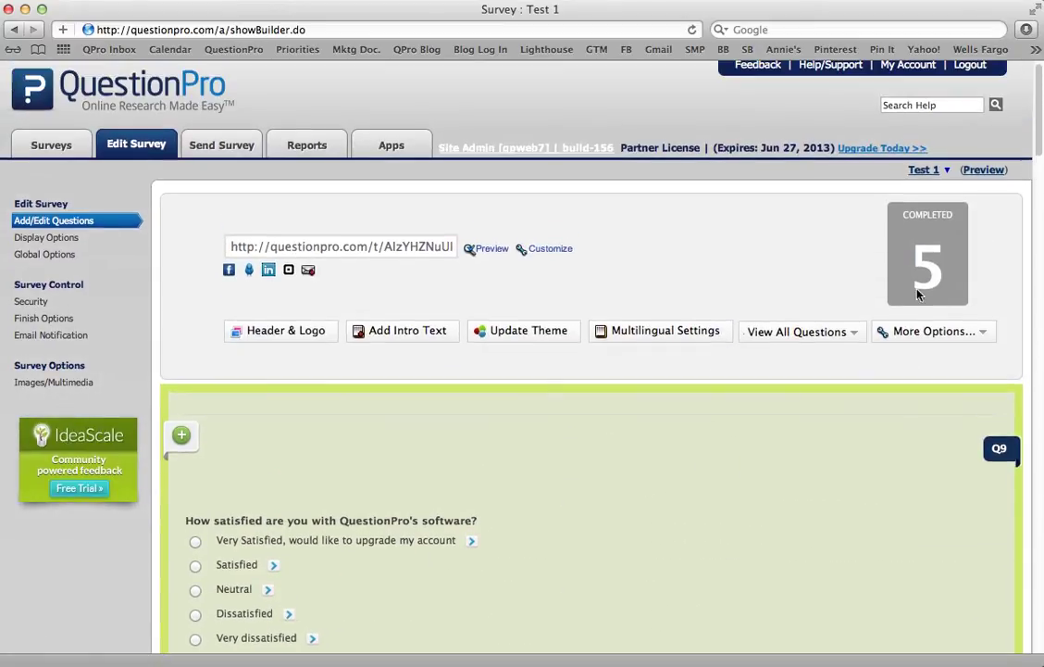
pyautogui.click(985, 172)
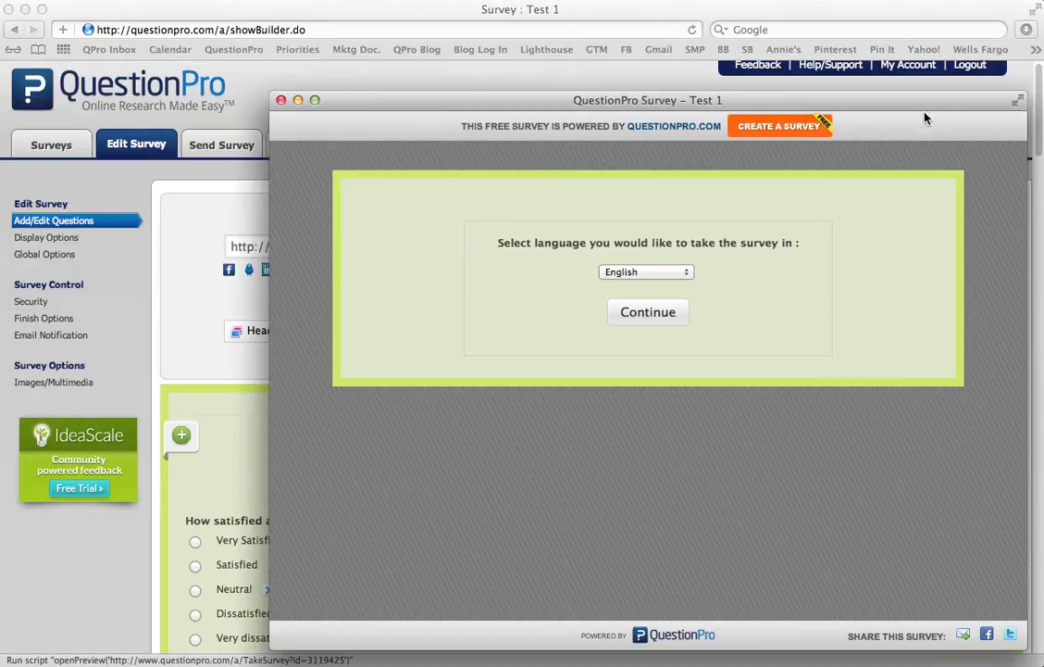
pyautogui.moveTo(867, 101); pyautogui.dragTo(784, 86)
pyautogui.click(496, 298)
pyautogui.scroll(-3, 697, 302)
pyautogui.click(218, 308)
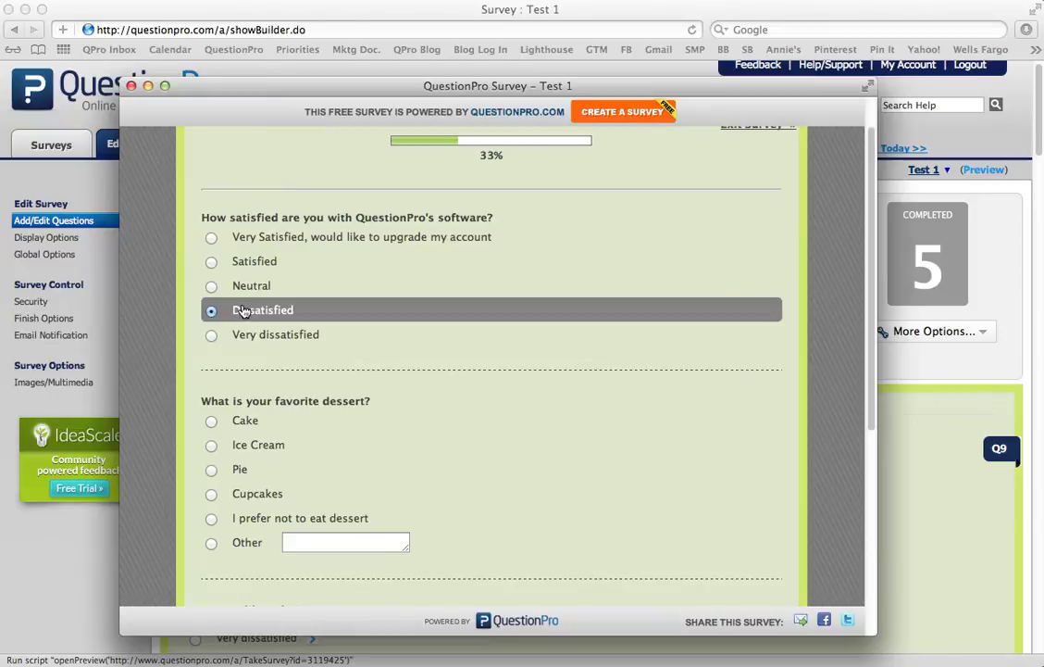
pyautogui.scroll(-4, 278, 328)
pyautogui.scroll(-2, 315, 338)
pyautogui.click(248, 328)
pyautogui.scroll(-5, 245, 332)
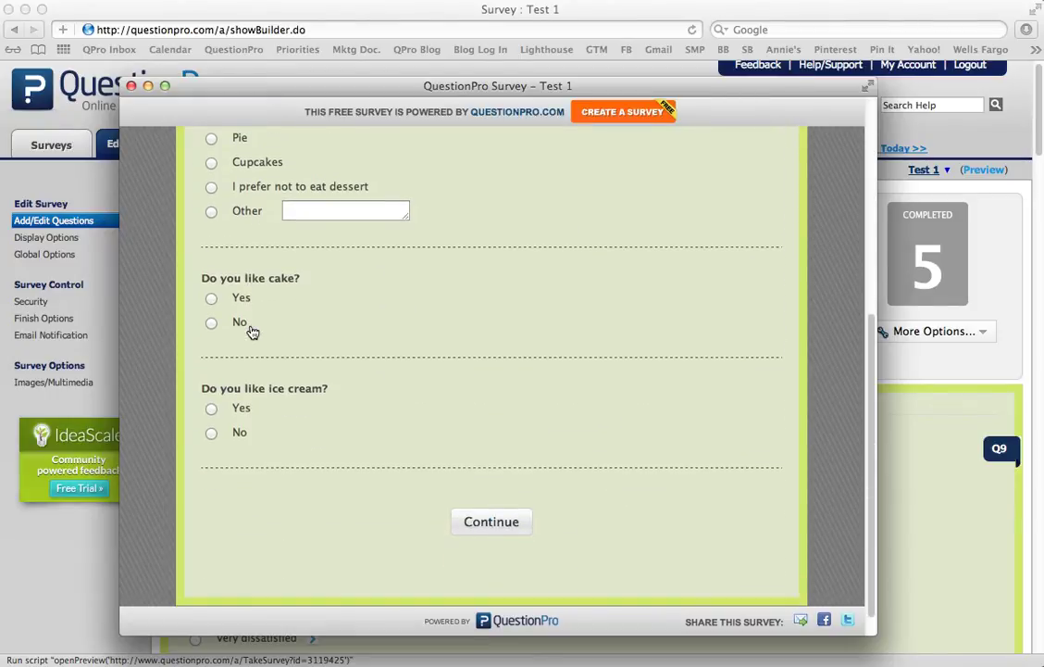
pyautogui.click(241, 299)
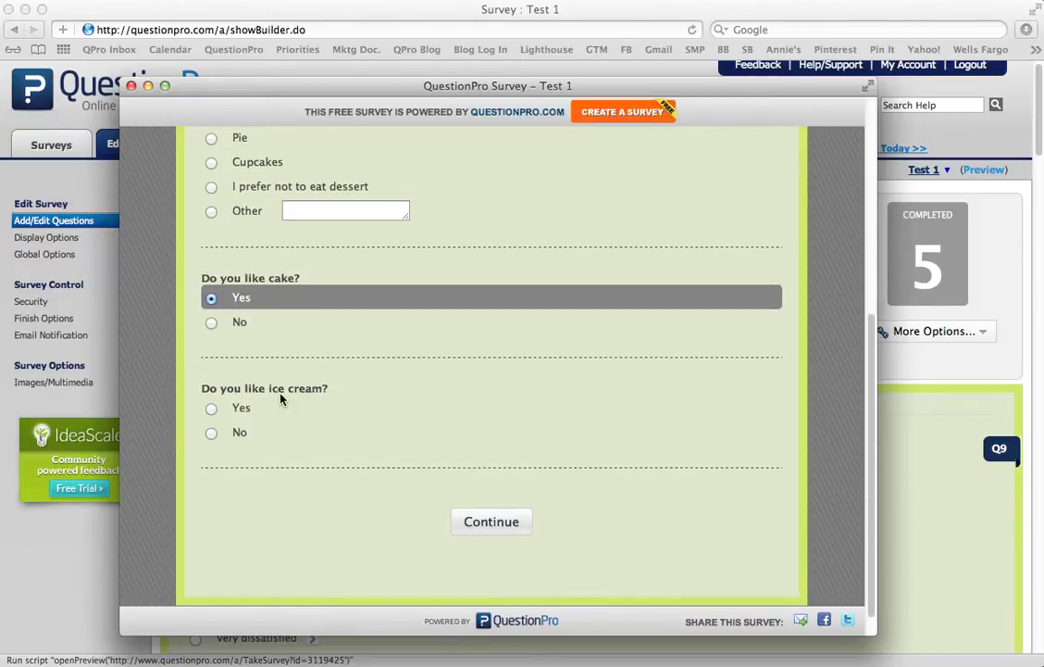
pyautogui.click(242, 410)
pyautogui.click(513, 518)
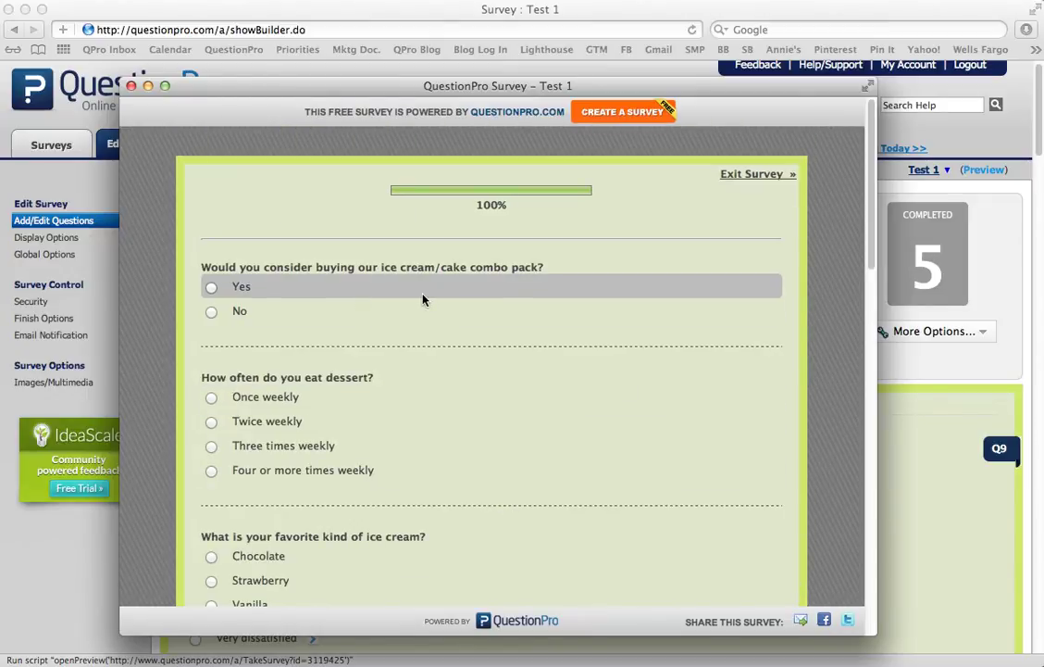
pyautogui.click(130, 85)
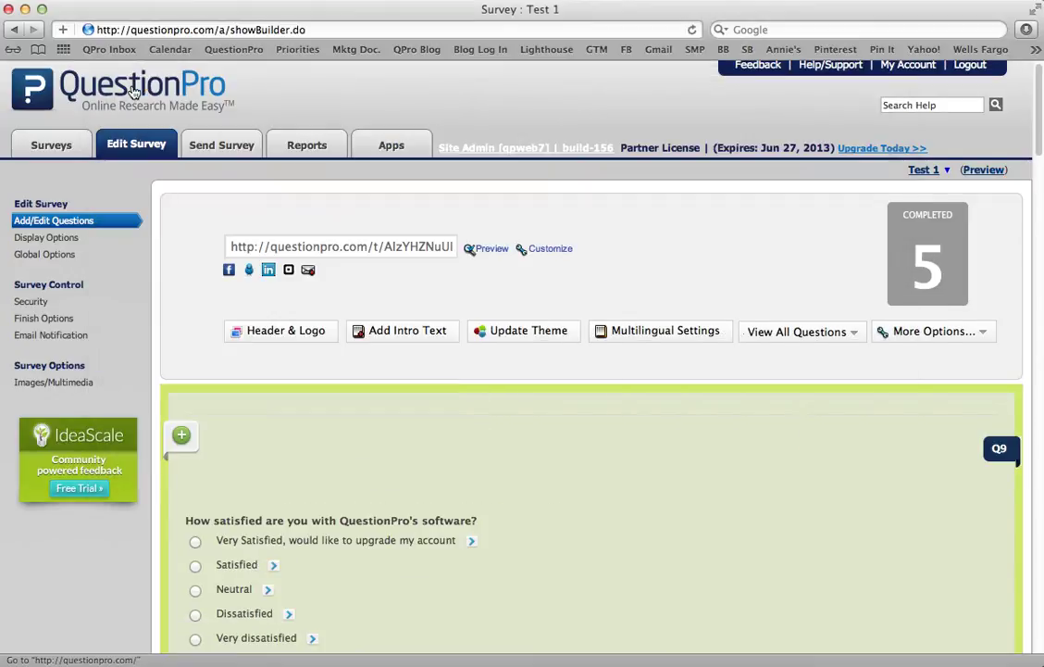
pyautogui.click(982, 170)
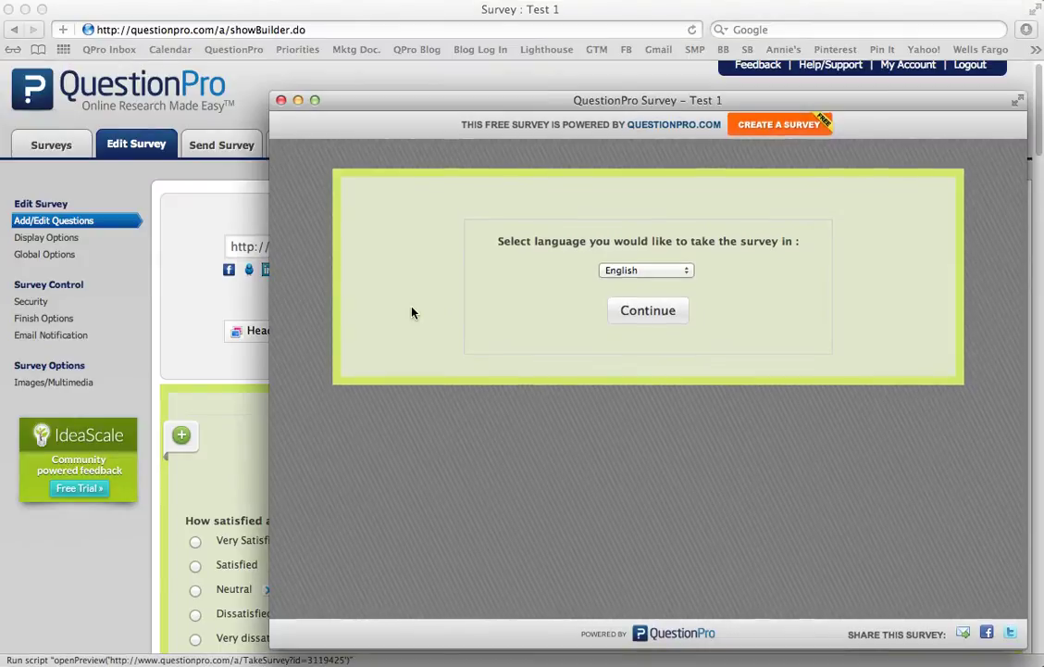
pyautogui.click(647, 308)
pyautogui.click(438, 378)
pyautogui.scroll(-3, 426, 404)
pyautogui.click(389, 415)
pyautogui.scroll(-5, 389, 415)
pyautogui.click(388, 416)
pyautogui.click(397, 500)
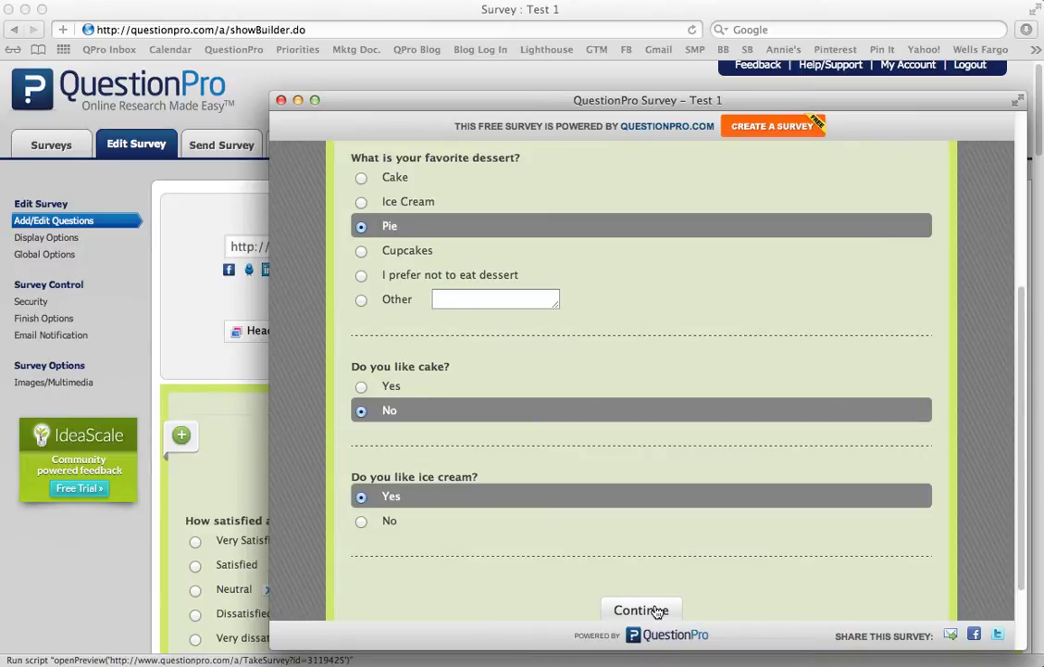
pyautogui.click(656, 611)
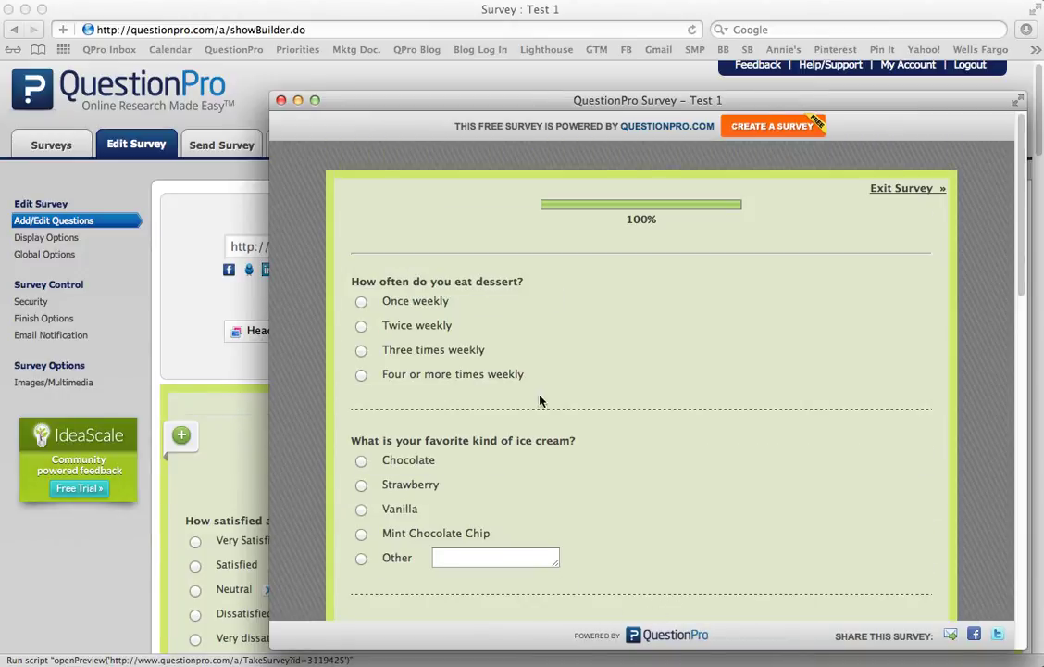
pyautogui.click(281, 100)
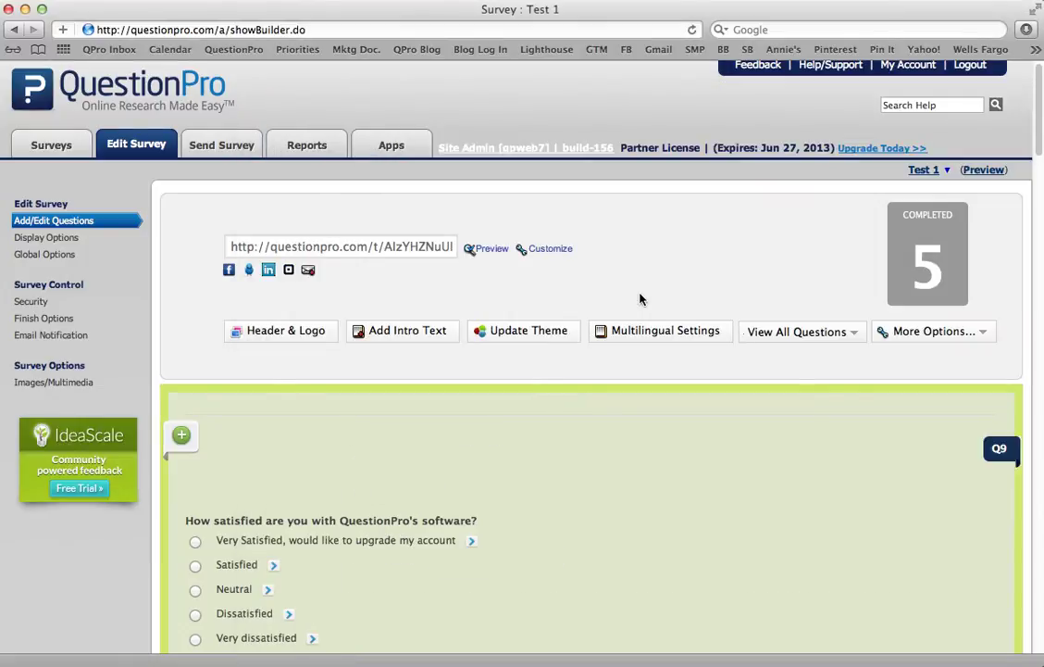
pyautogui.scroll(-10, 639, 299)
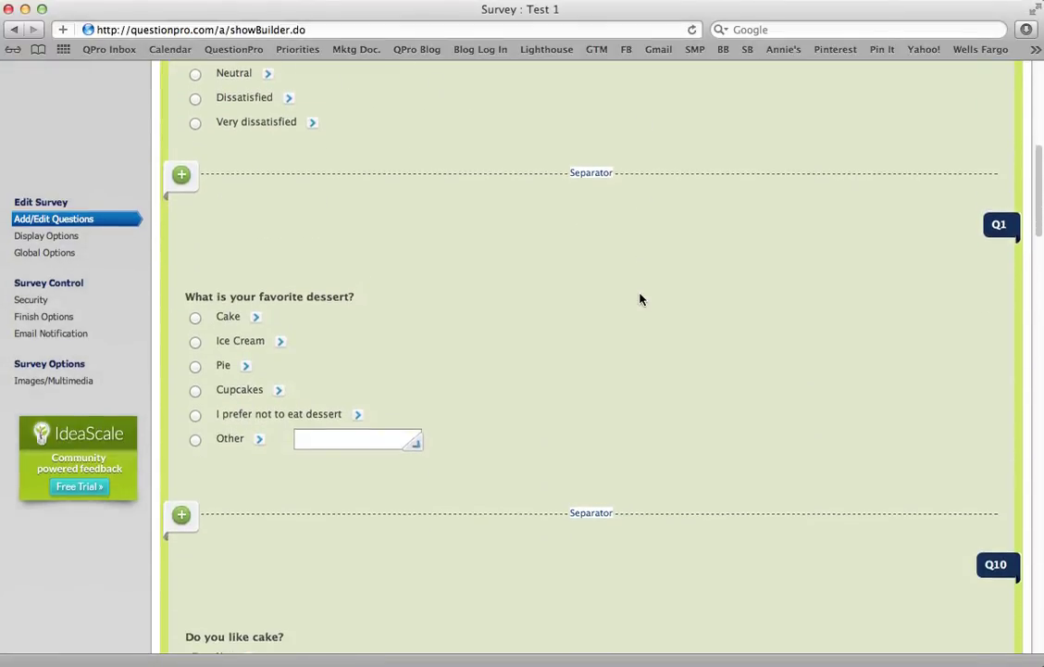
pyautogui.scroll(-2, 640, 299)
pyautogui.scroll(-3, 639, 299)
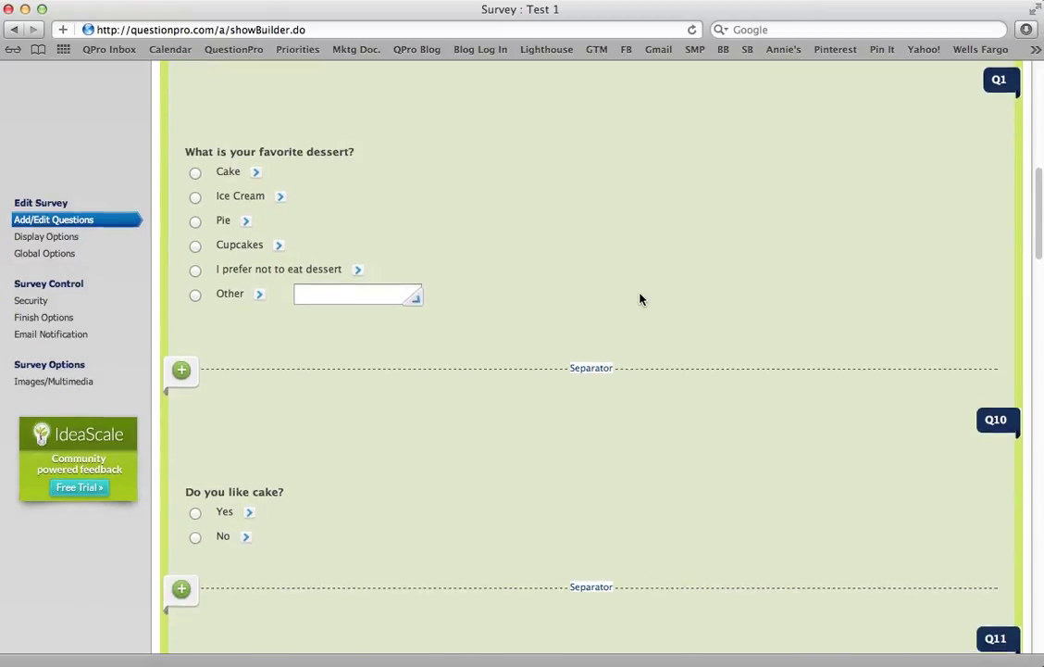
pyautogui.scroll(-10, 640, 299)
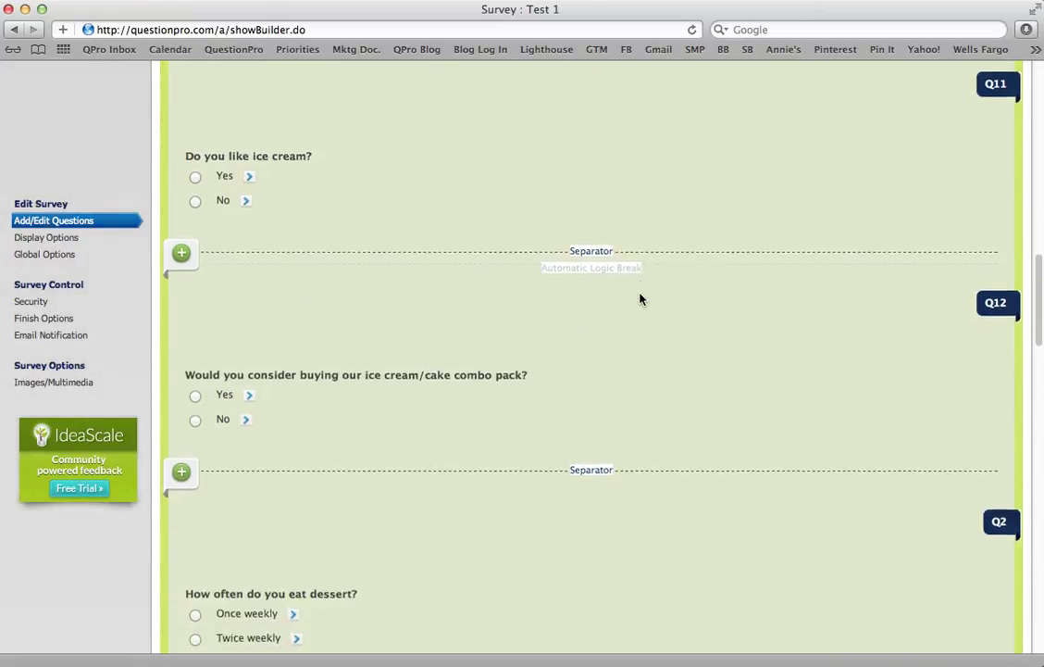
pyautogui.scroll(-2, 639, 299)
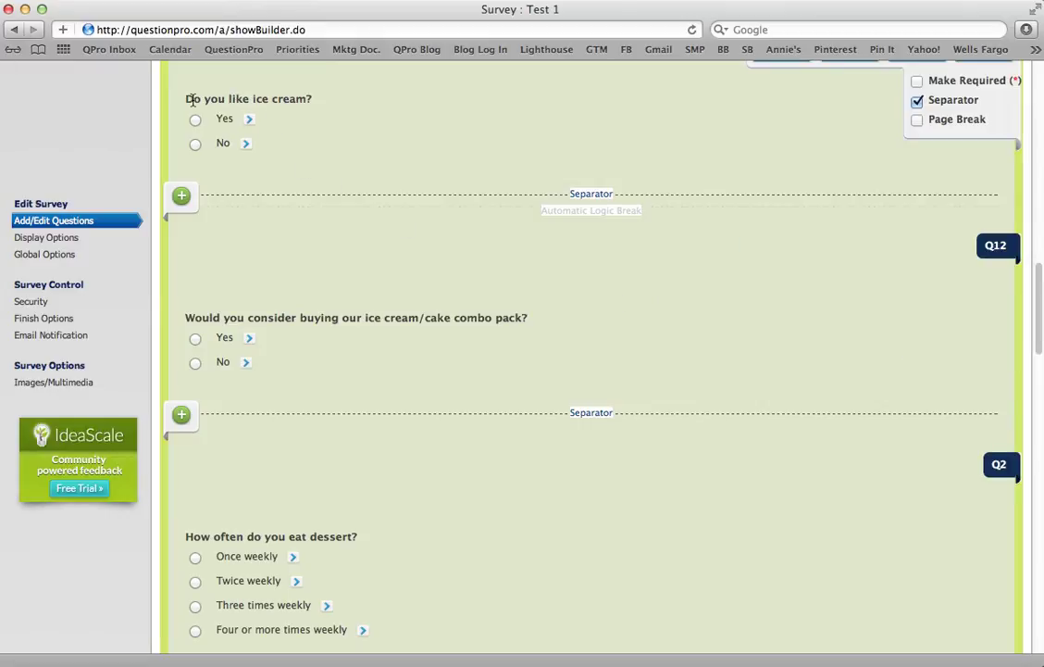
pyautogui.scroll(-15, 375, 111)
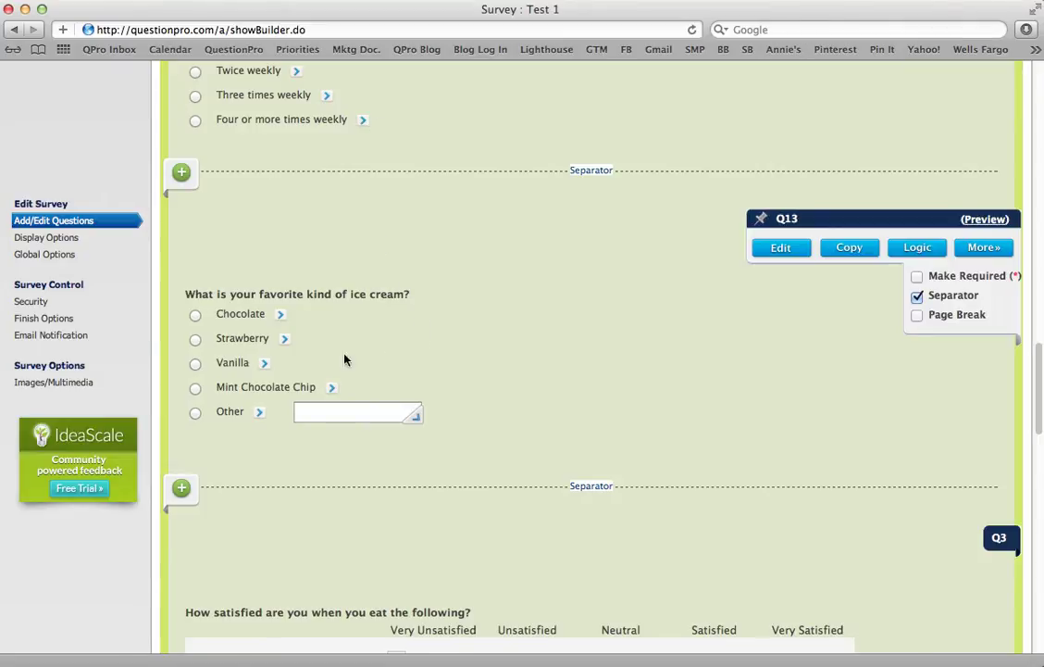
pyautogui.scroll(-3, 382, 356)
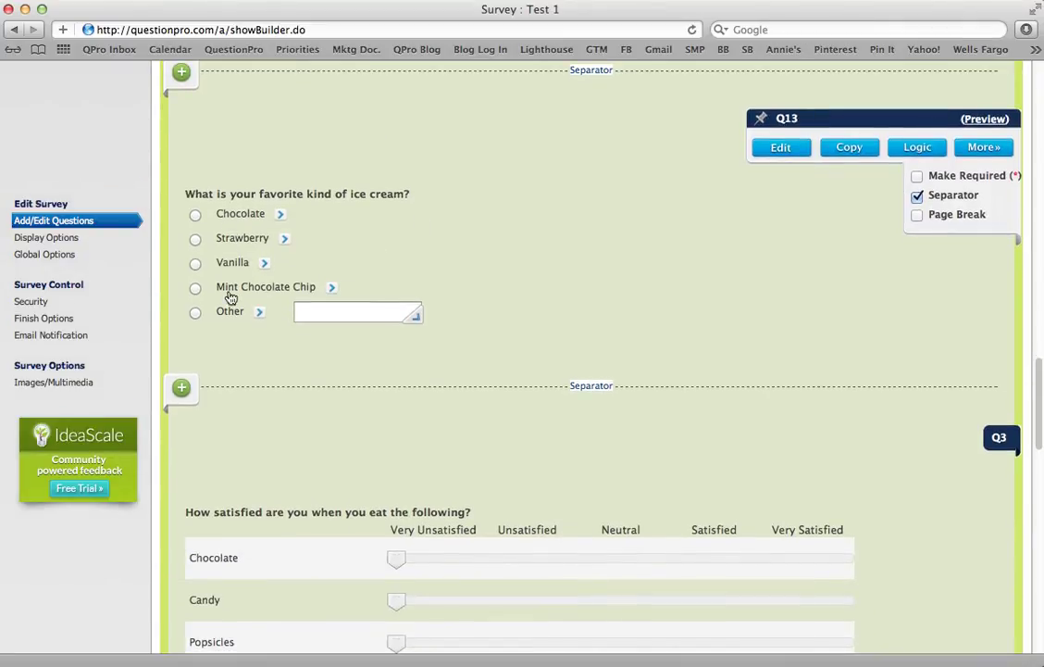
pyautogui.scroll(11, 392, 310)
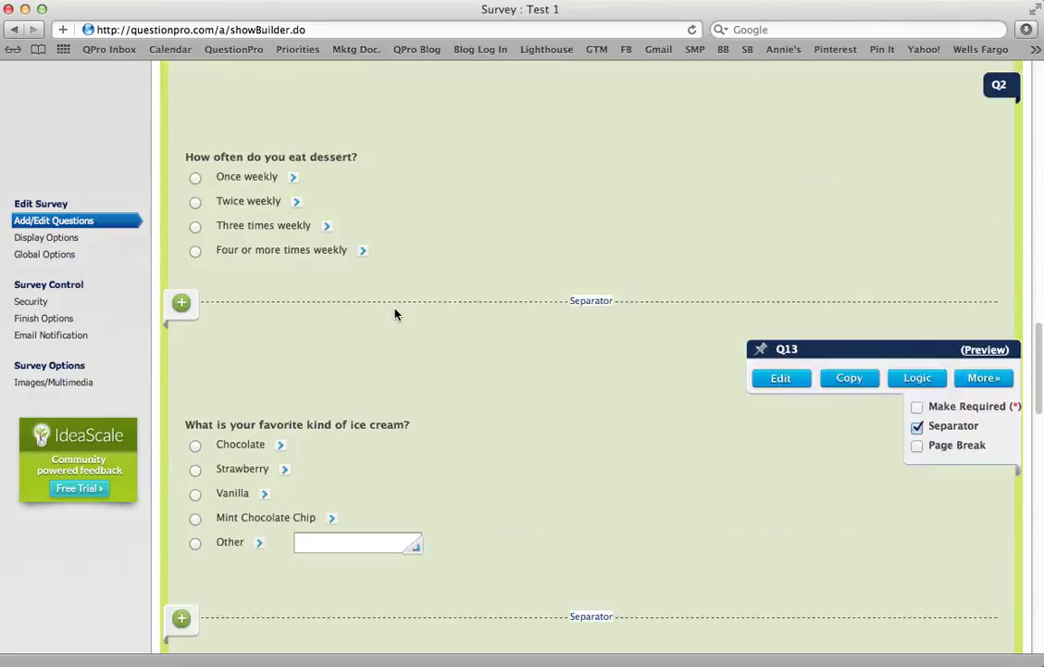
pyautogui.scroll(-4, 393, 312)
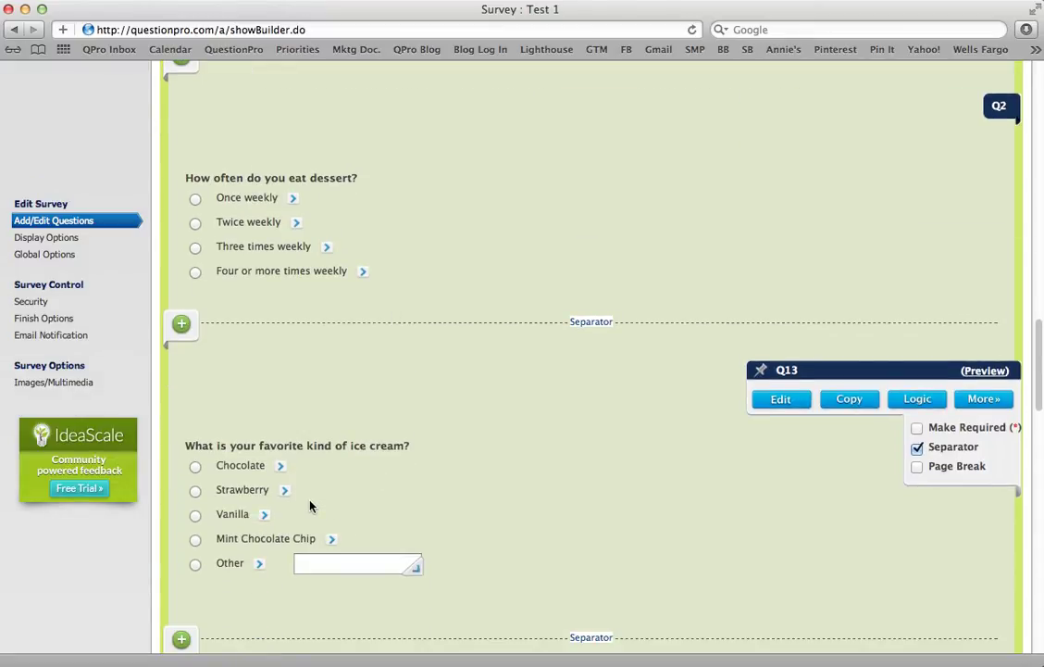
pyautogui.scroll(-2, 309, 508)
pyautogui.scroll(5, 610, 408)
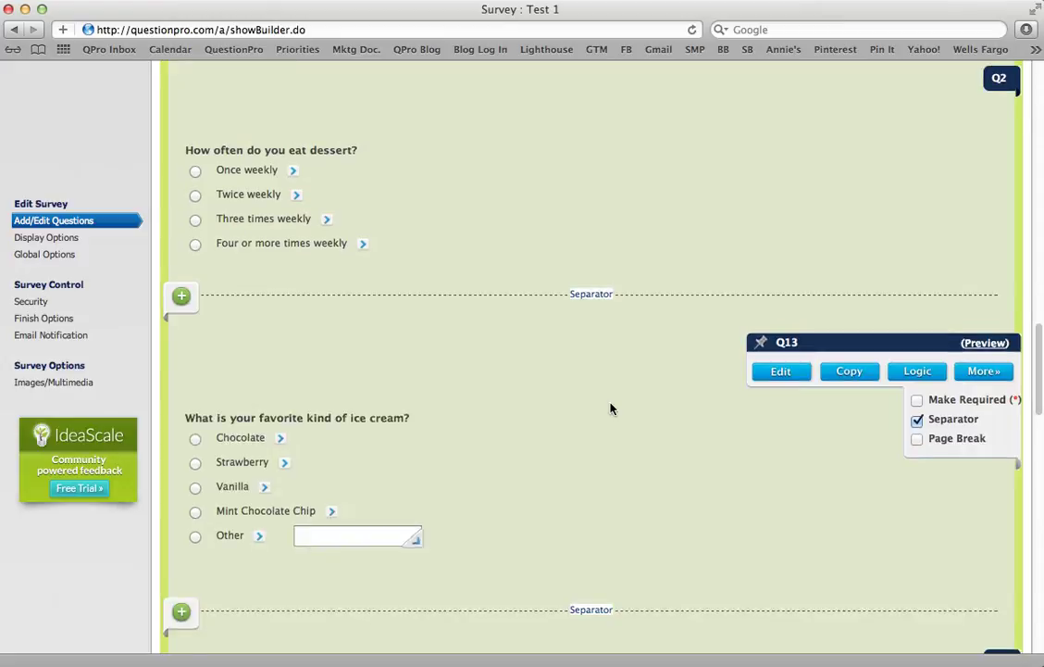
pyautogui.scroll(1, 611, 409)
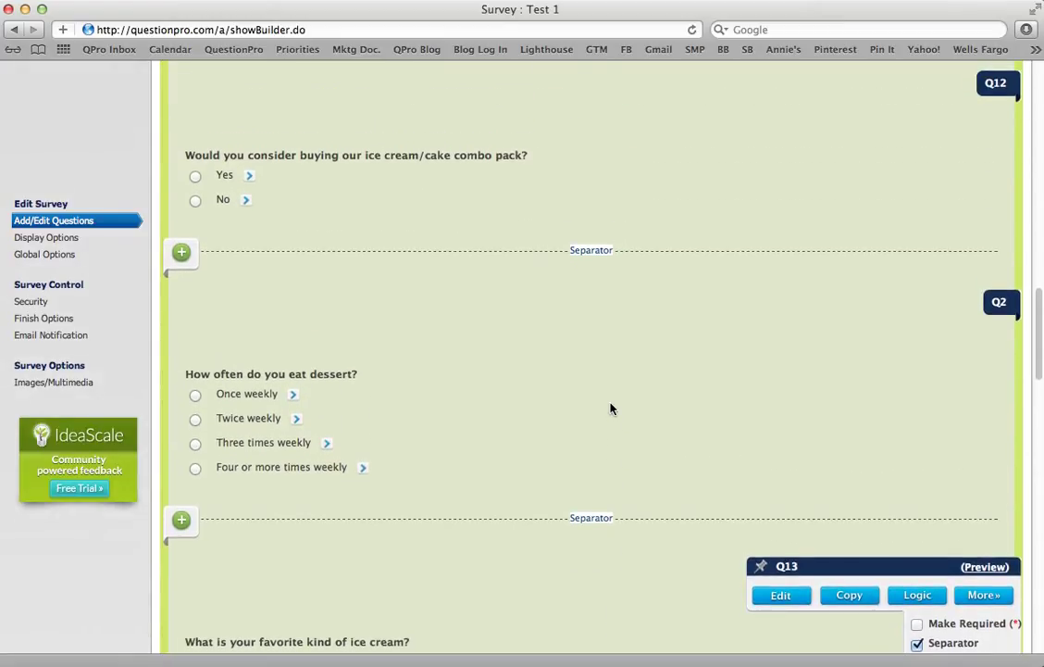
pyautogui.moveTo(604, 396)
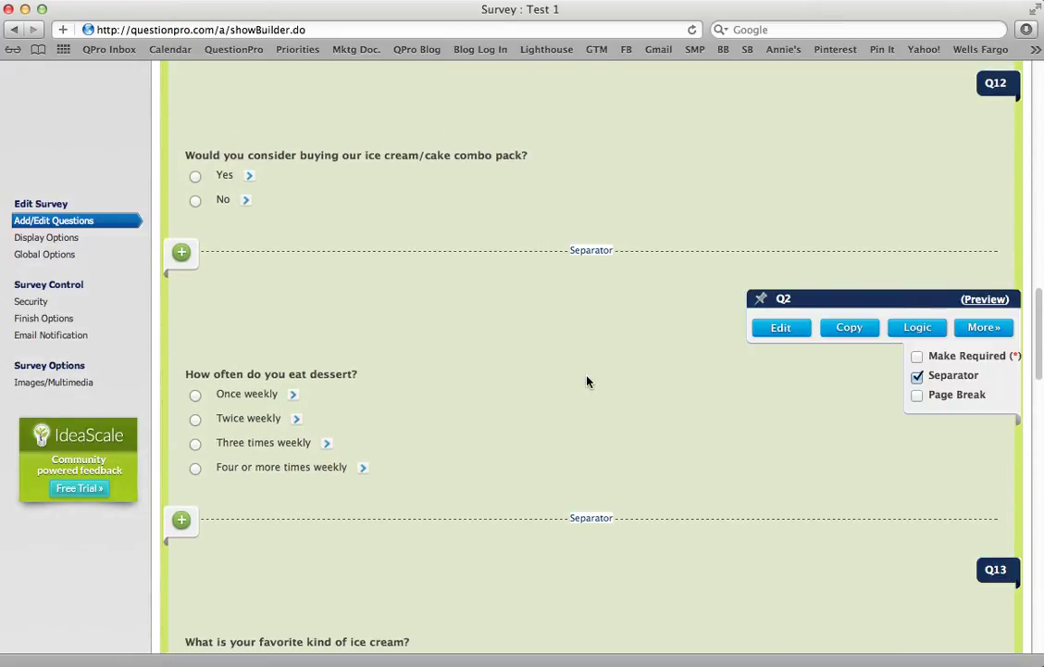
pyautogui.scroll(-1, 470, 317)
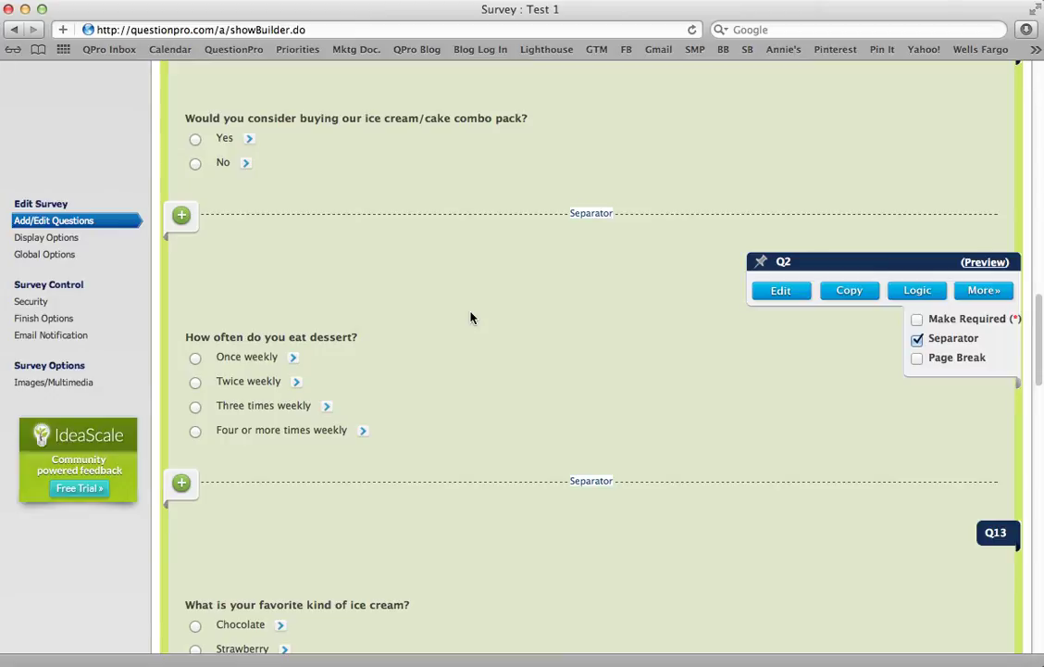
pyautogui.scroll(10, 470, 317)
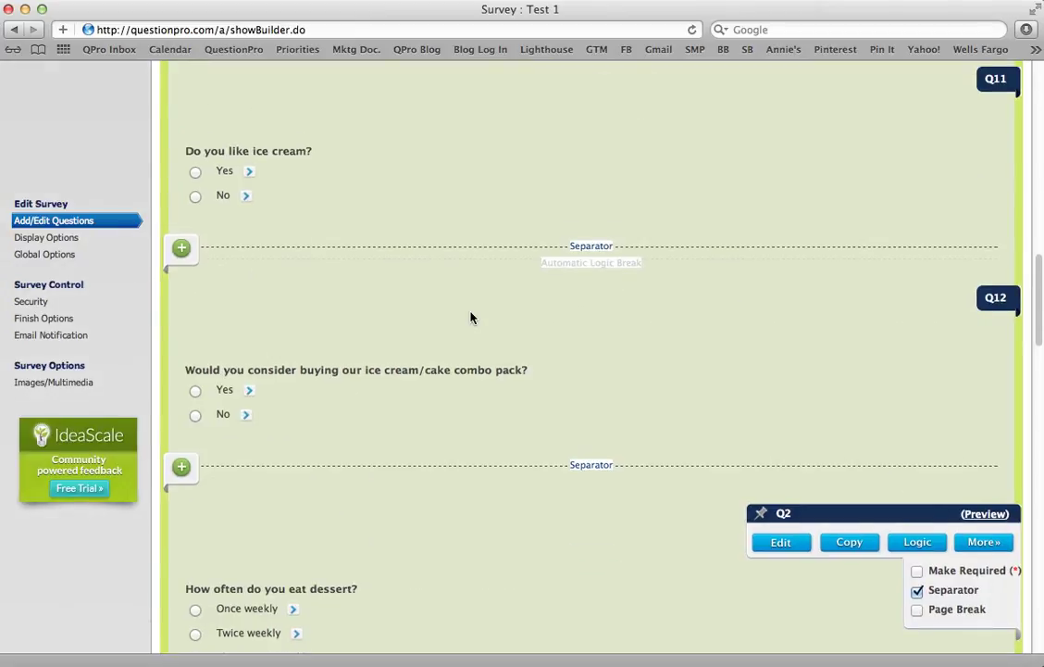
pyautogui.scroll(-2, 471, 317)
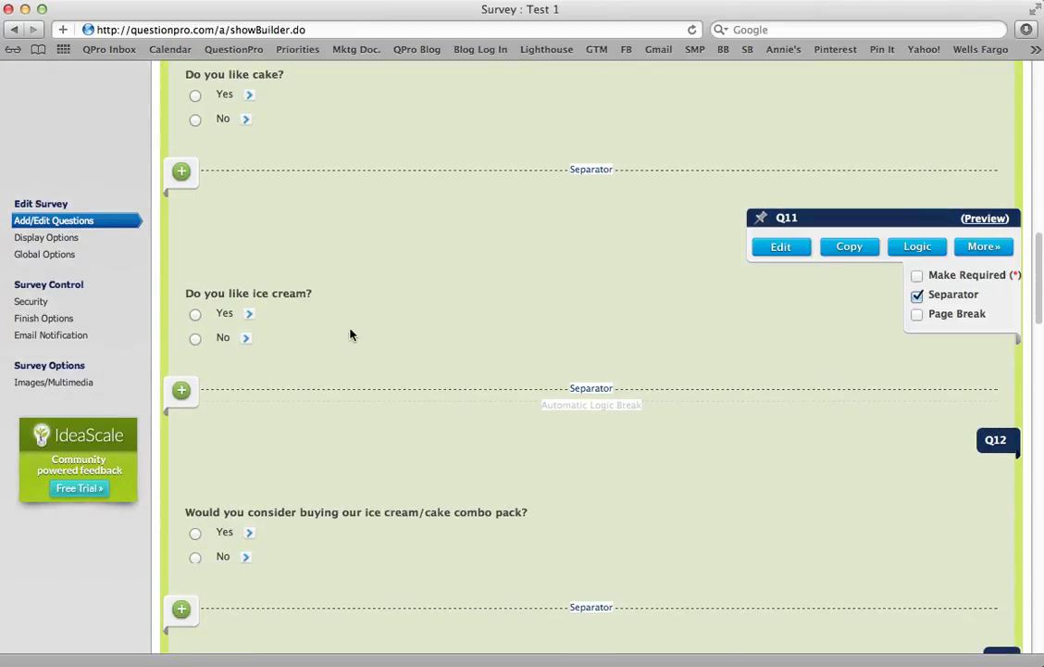
pyautogui.scroll(-12, 303, 328)
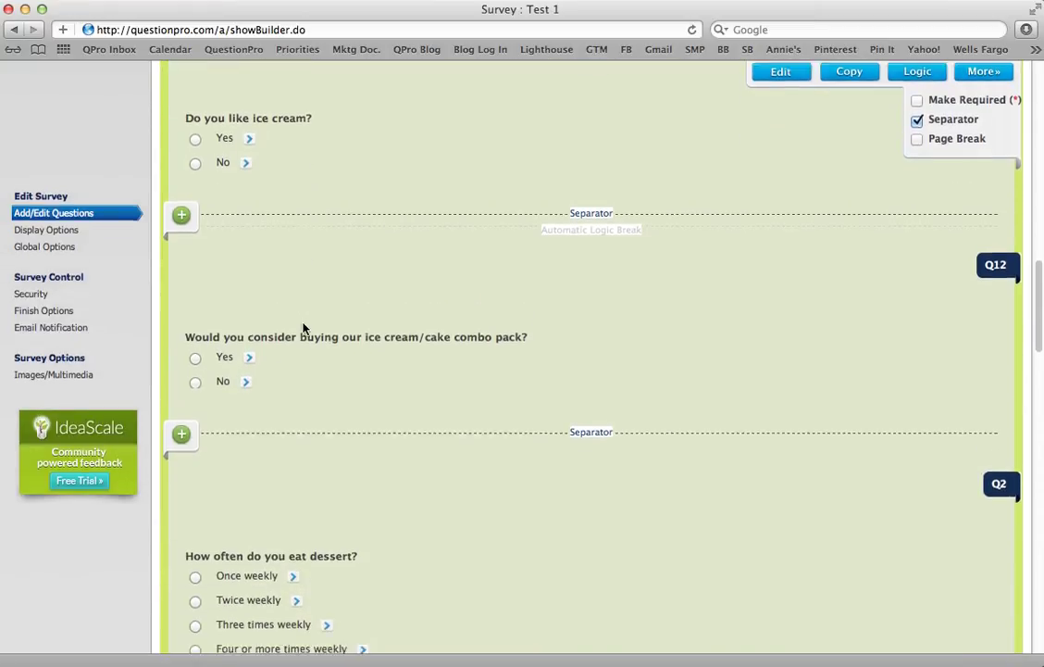
pyautogui.moveTo(302, 327)
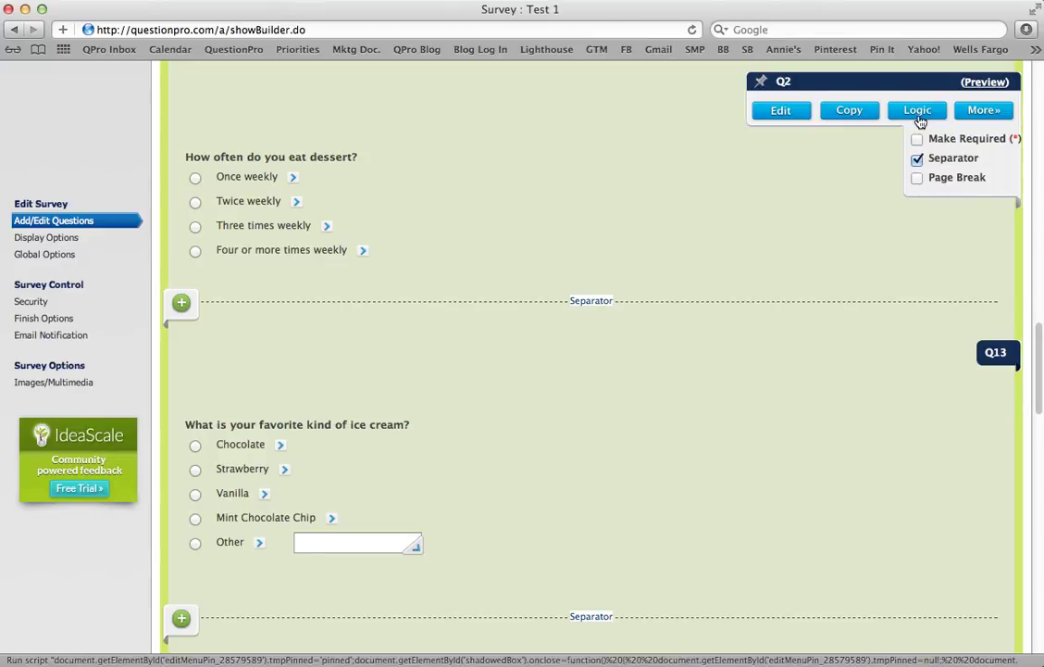
# - Set up Compound/Delayed Branching on the Q2 dessert question and start a new logic criterion
pyautogui.click(918, 112)
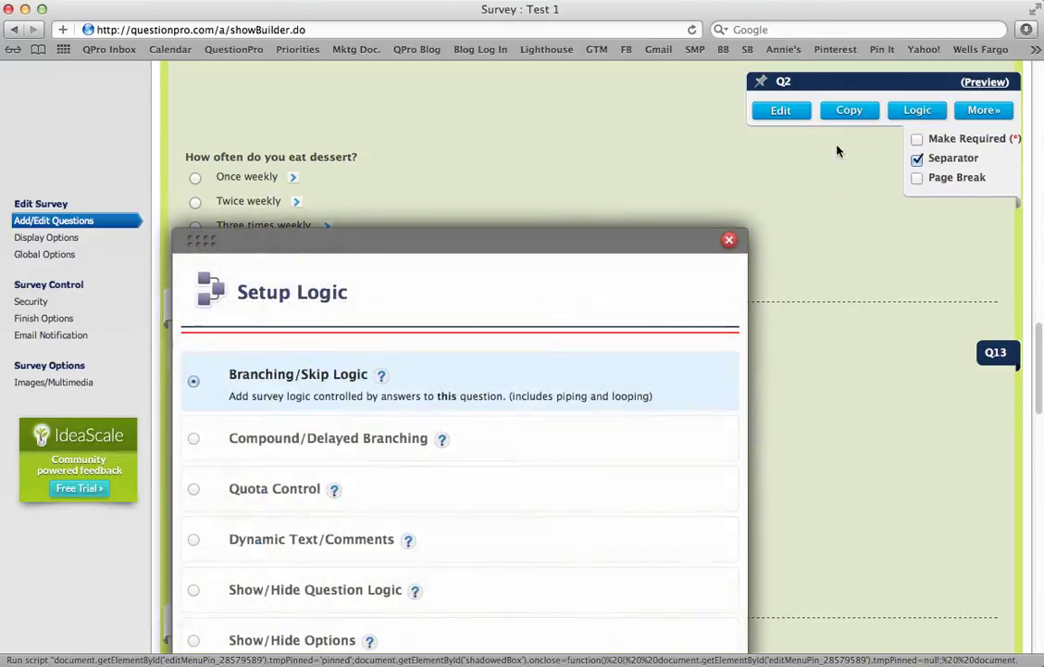
pyautogui.scroll(-2, 541, 234)
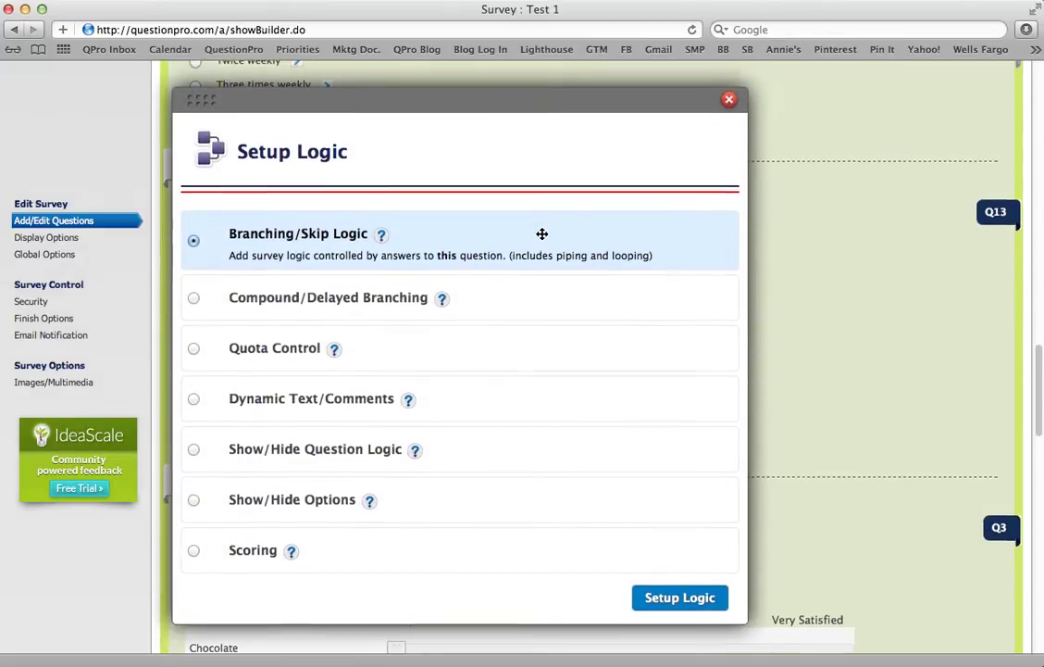
pyautogui.click(398, 303)
pyautogui.scroll(-2, 573, 418)
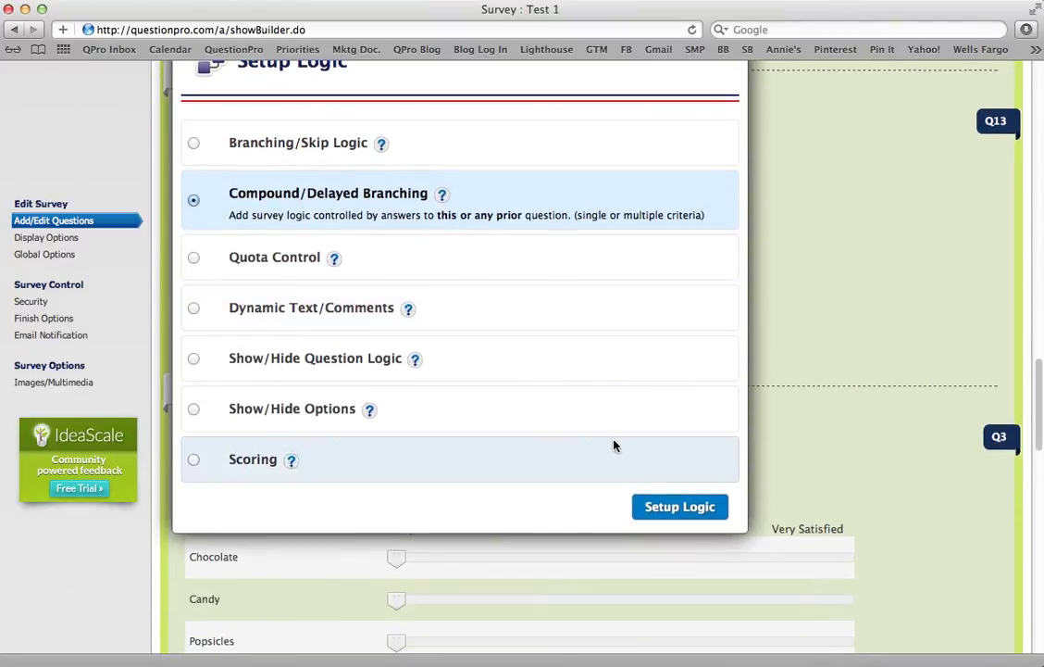
pyautogui.click(704, 514)
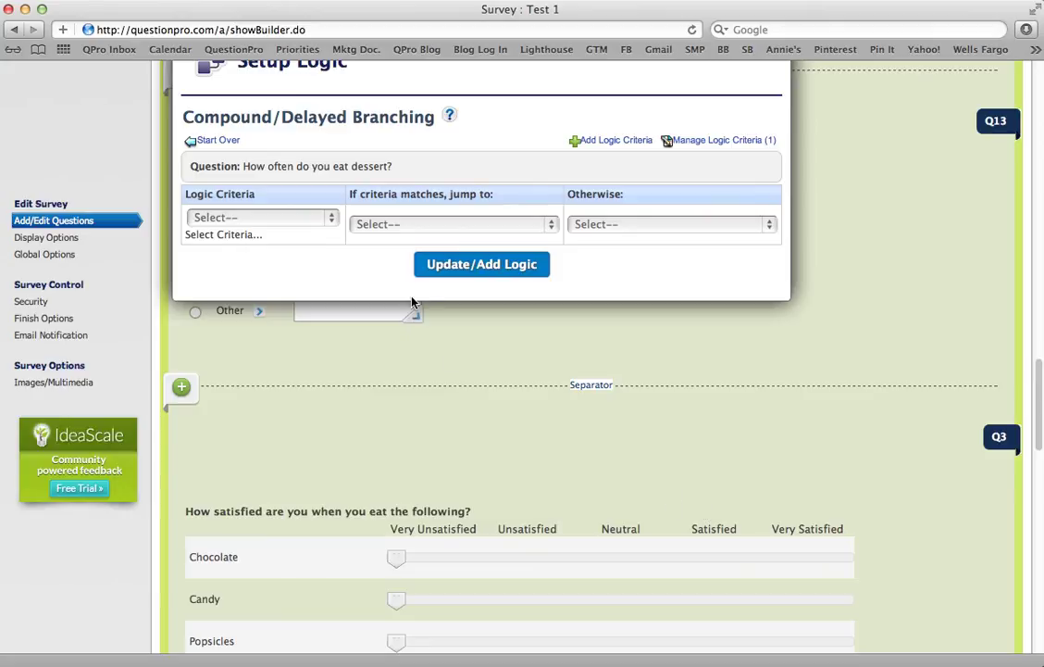
pyautogui.click(581, 143)
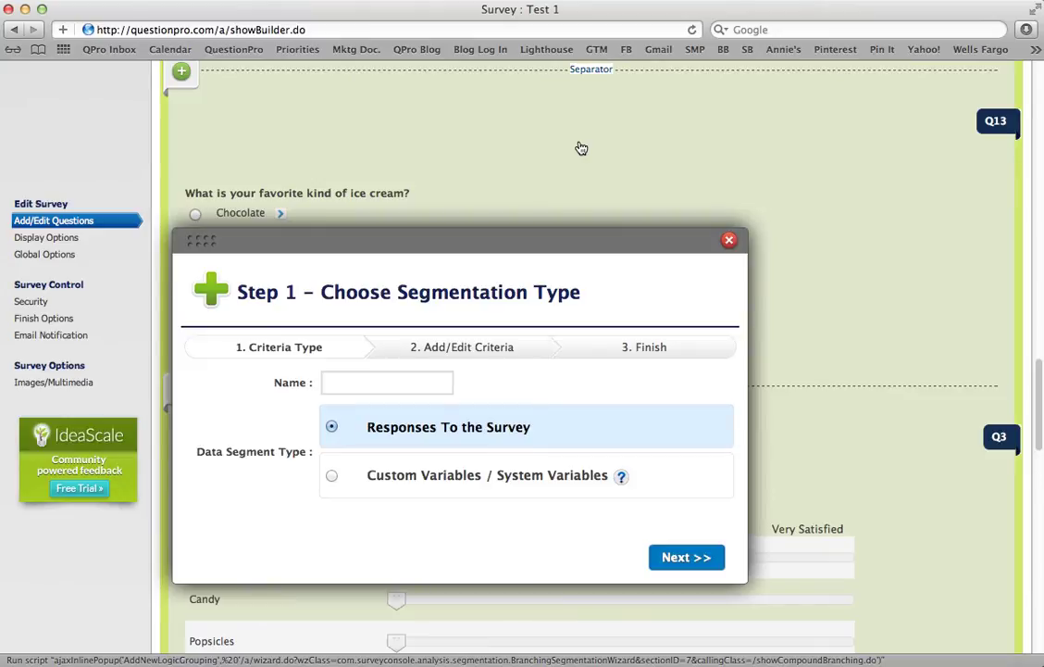
# - Create the 'Ice Cream Flavor' segment requiring Yes to Q11 'Do you like ice cream?' as Q2's criterion
pyautogui.click(409, 381)
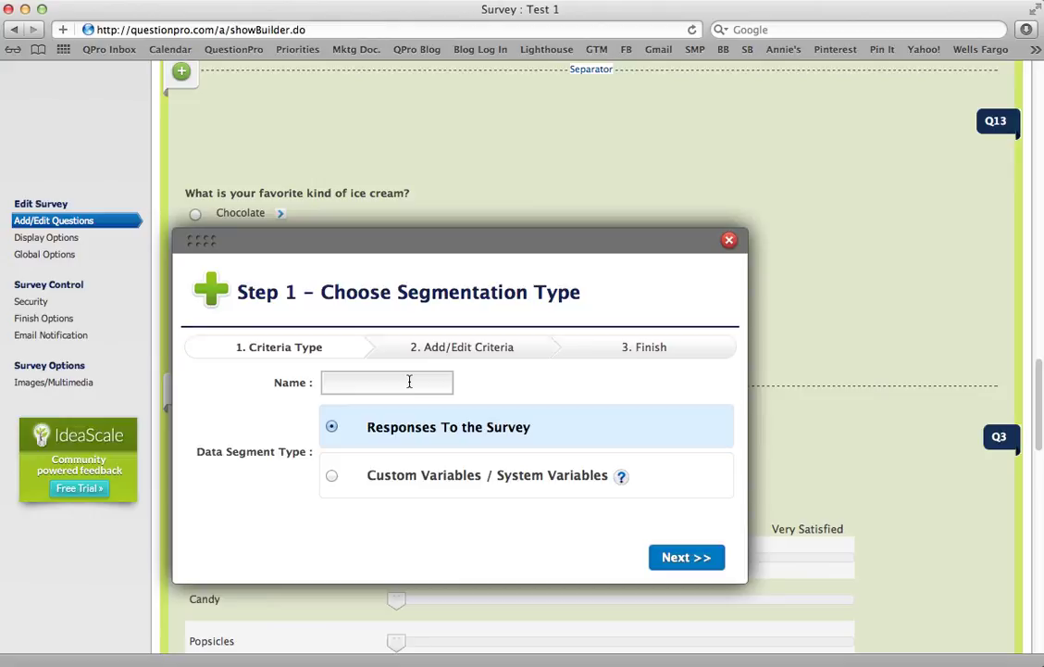
pyautogui.write('Ice Cream Flavor')
pyautogui.click(705, 562)
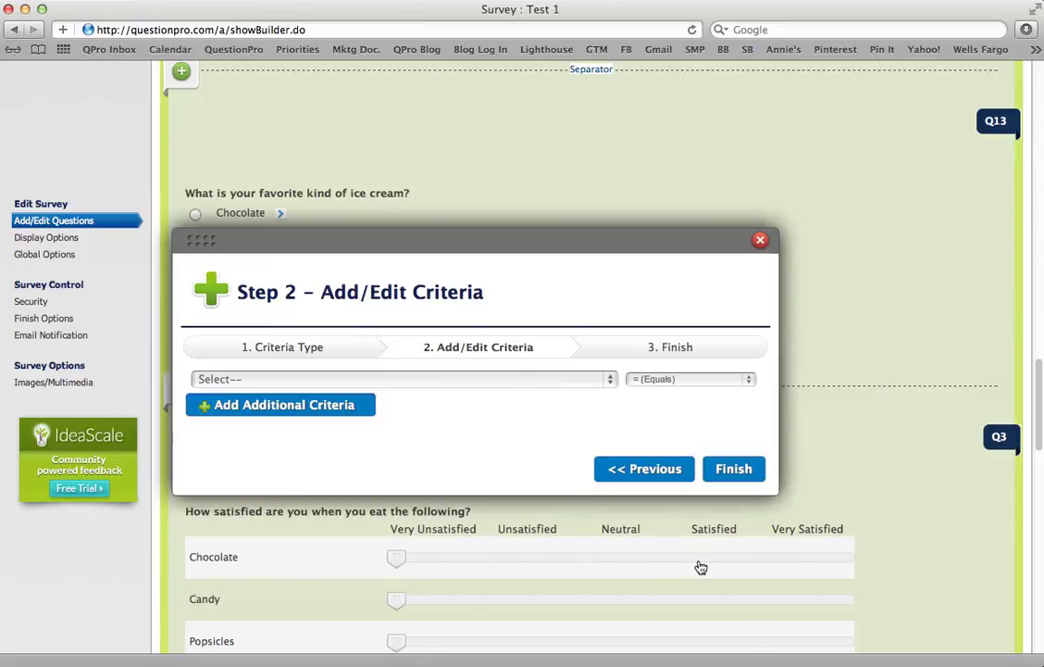
pyautogui.click(522, 382)
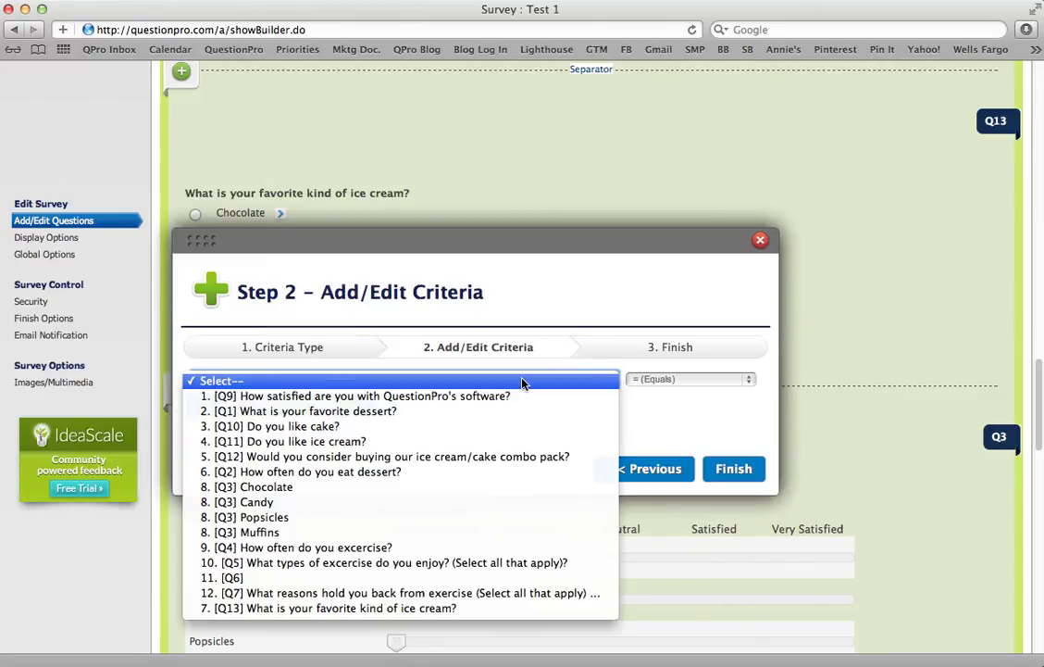
pyautogui.click(350, 441)
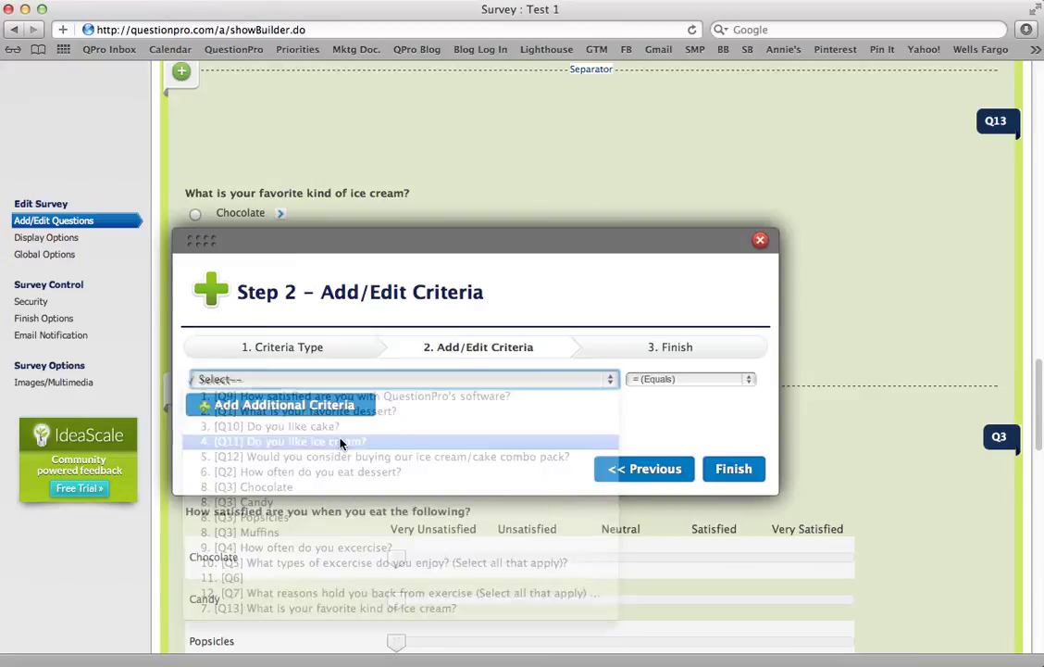
pyautogui.click(777, 381)
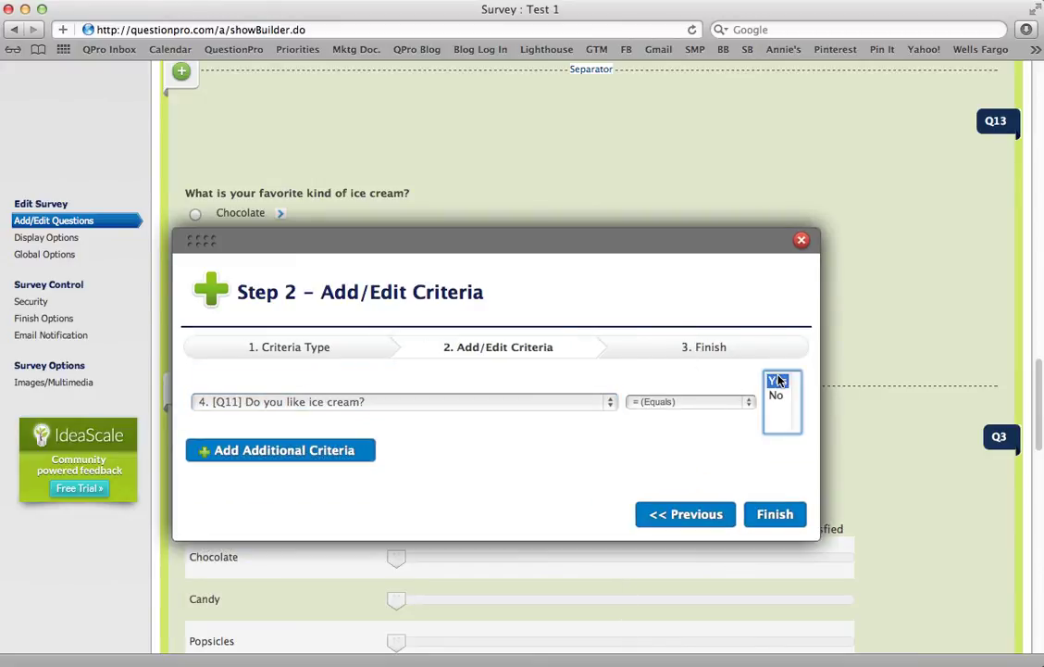
pyautogui.click(771, 511)
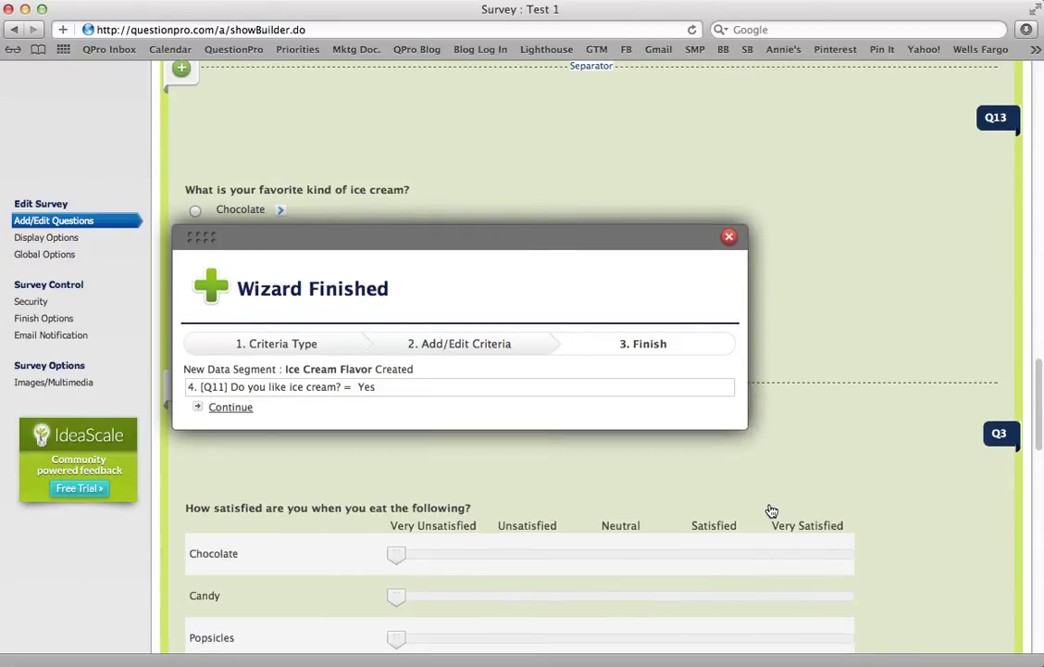
pyautogui.click(223, 407)
# - Send Ice Cream Flavor matches to Q13, others to Q3 Chocolate, and save Q2's logic
pyautogui.scroll(-1, 443, 373)
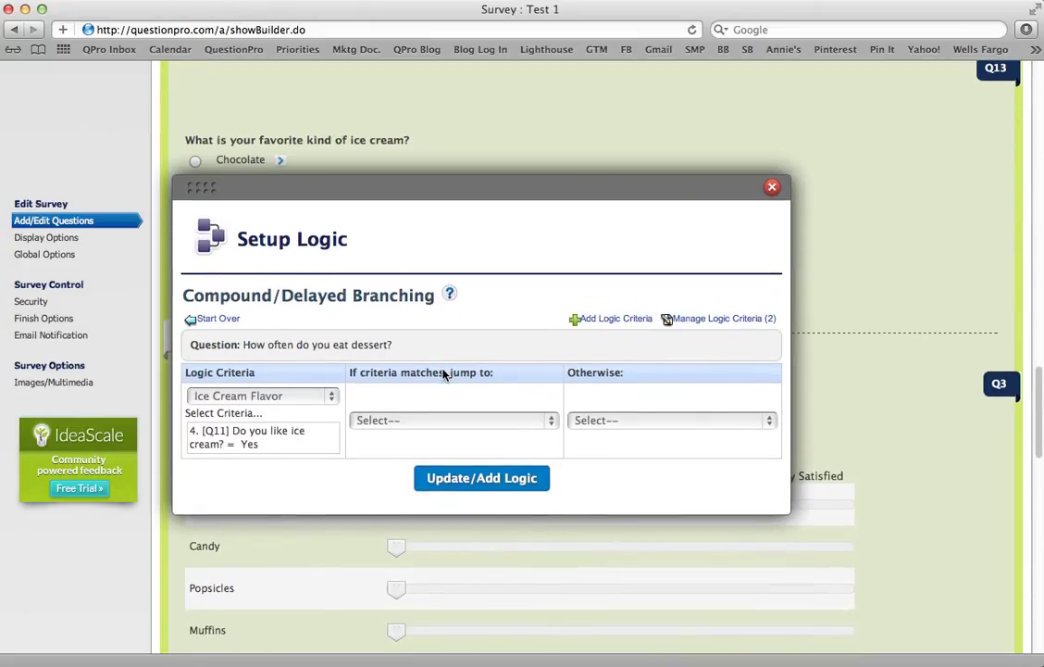
pyautogui.click(403, 421)
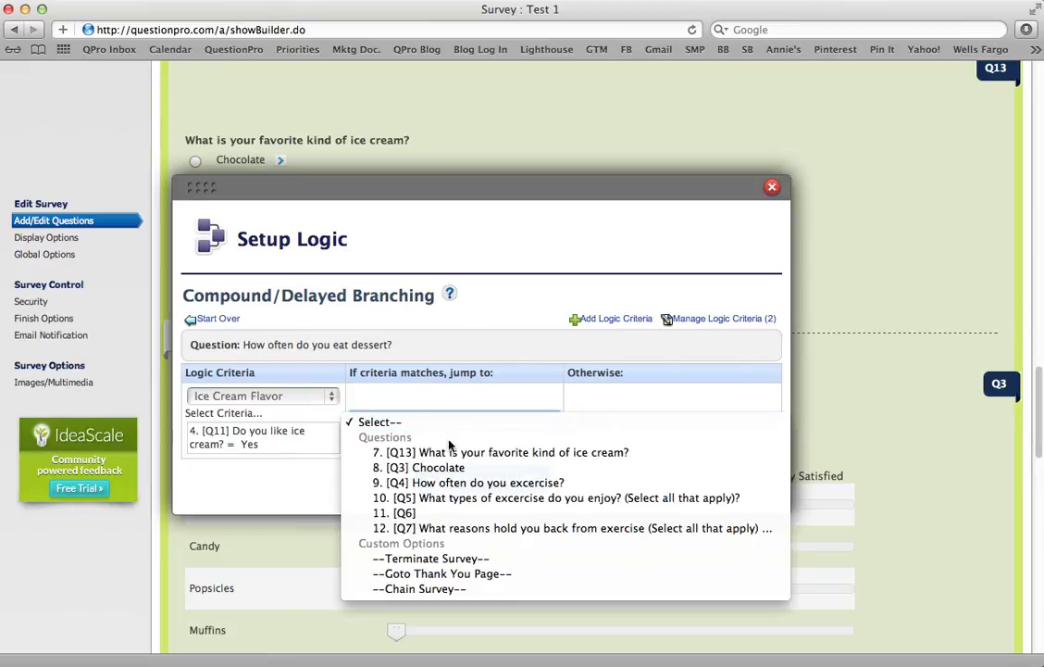
pyautogui.click(426, 452)
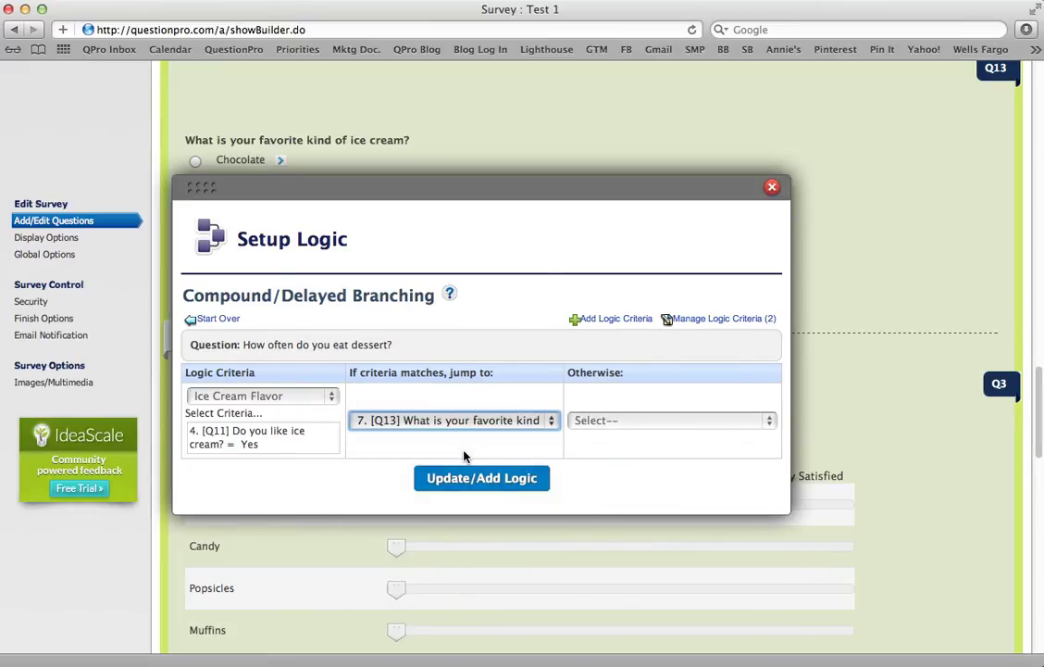
pyautogui.click(622, 422)
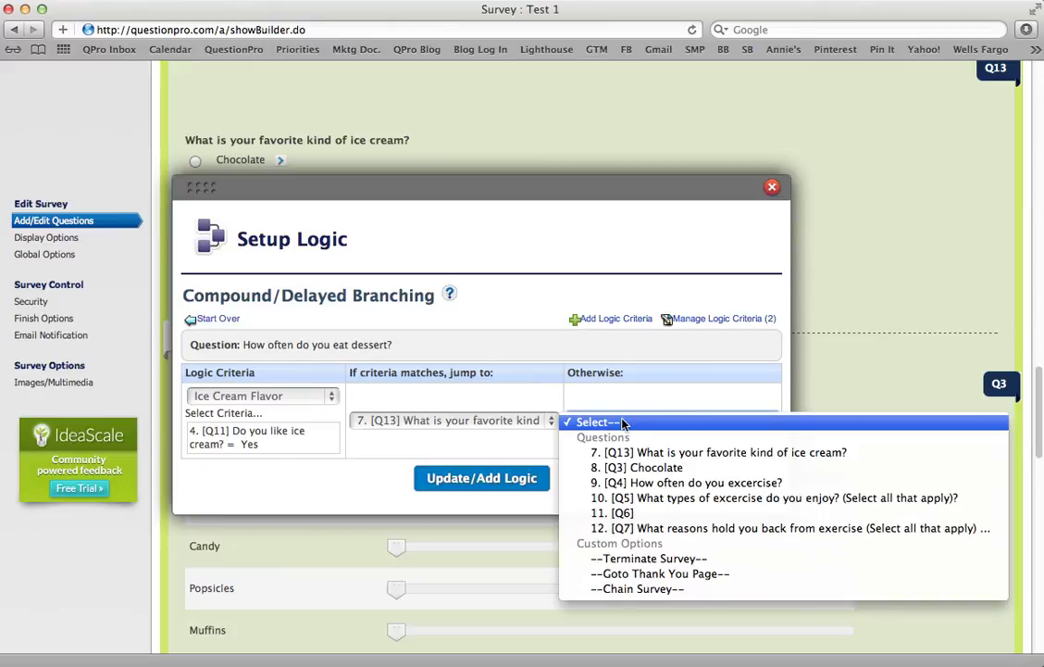
pyautogui.click(645, 467)
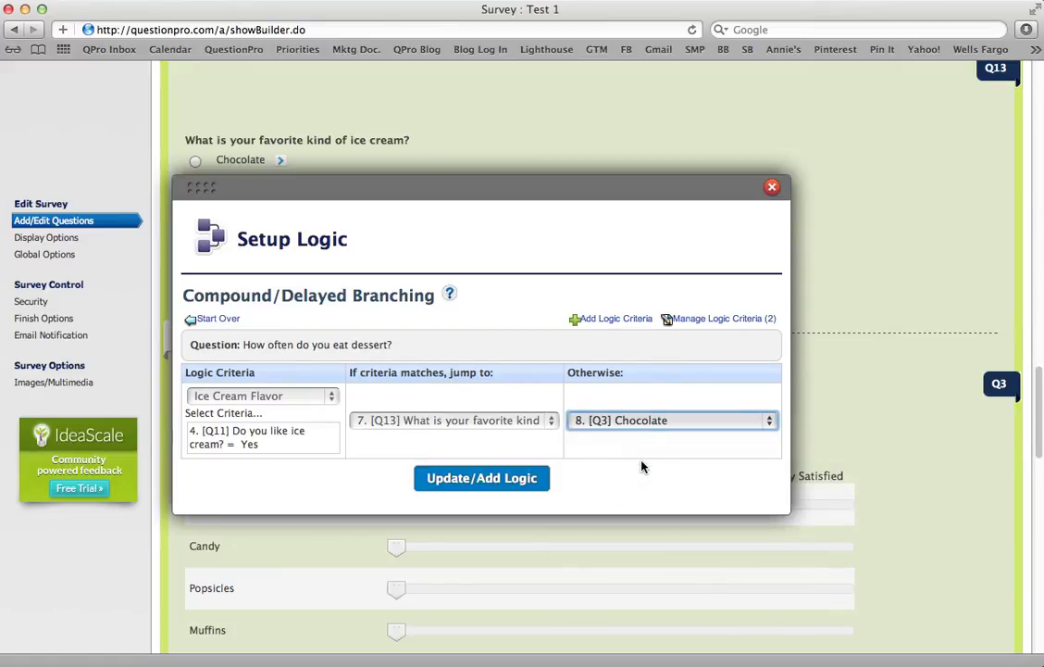
pyautogui.click(538, 488)
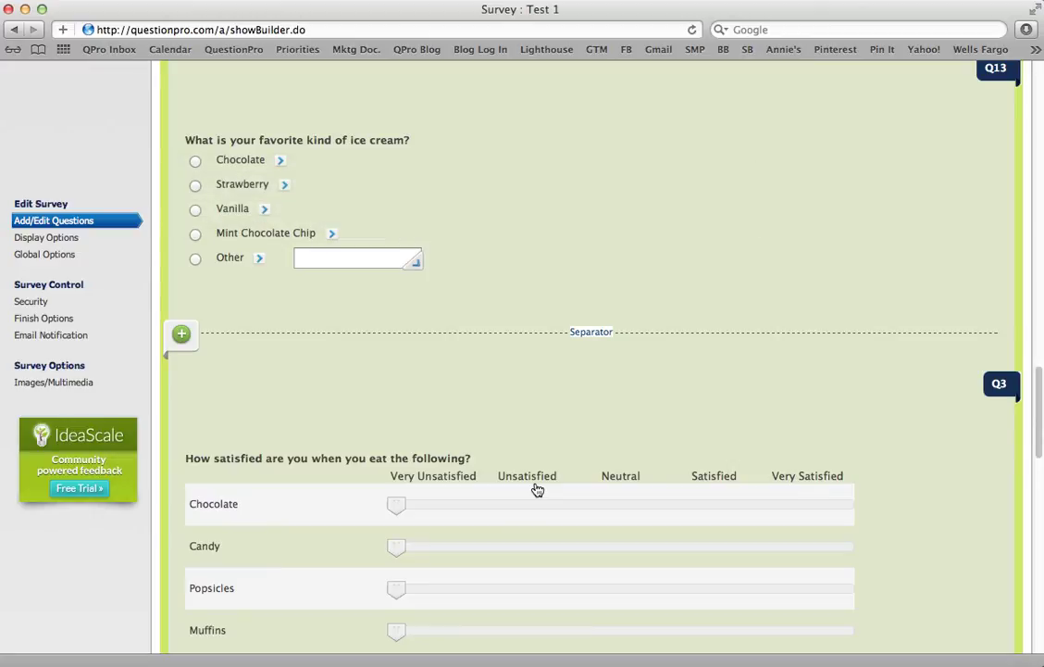
pyautogui.moveTo(536, 485)
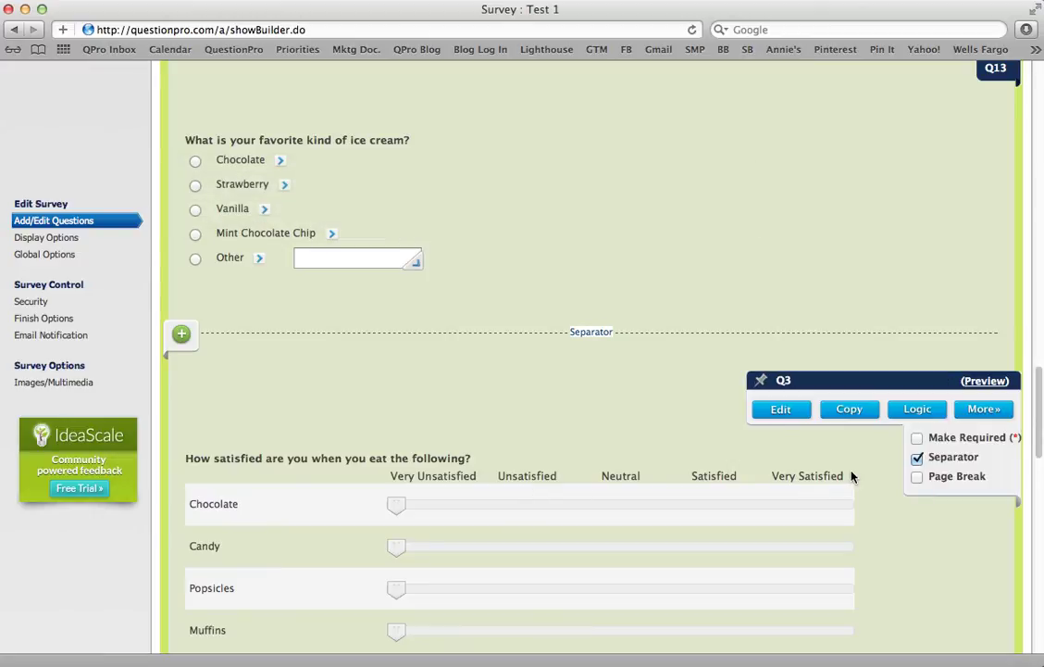
pyautogui.scroll(3, 852, 476)
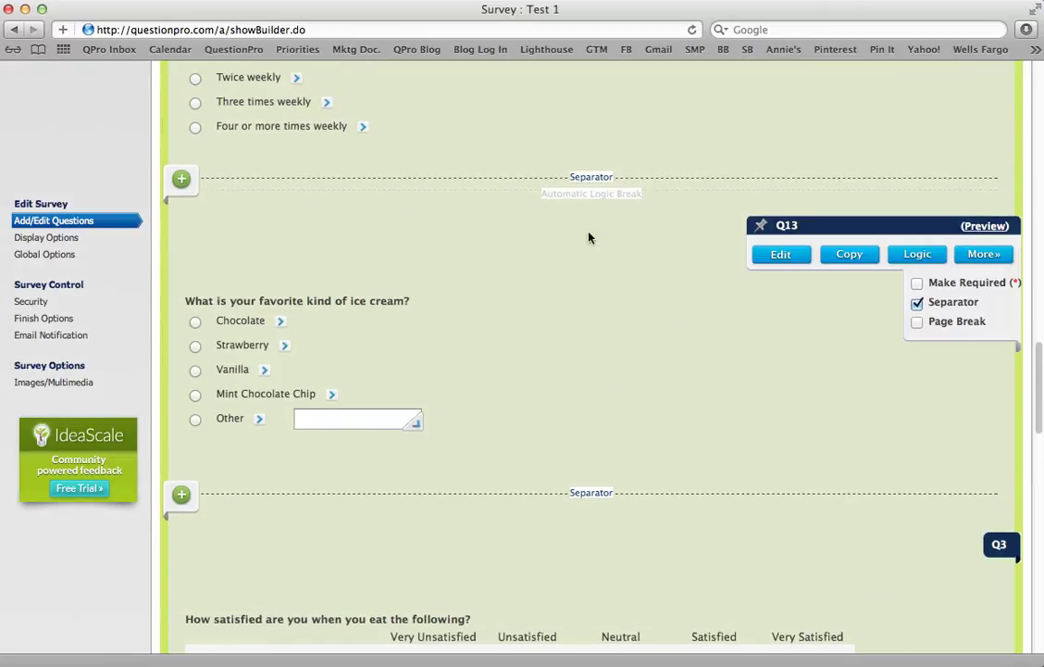
pyautogui.scroll(10, 736, 268)
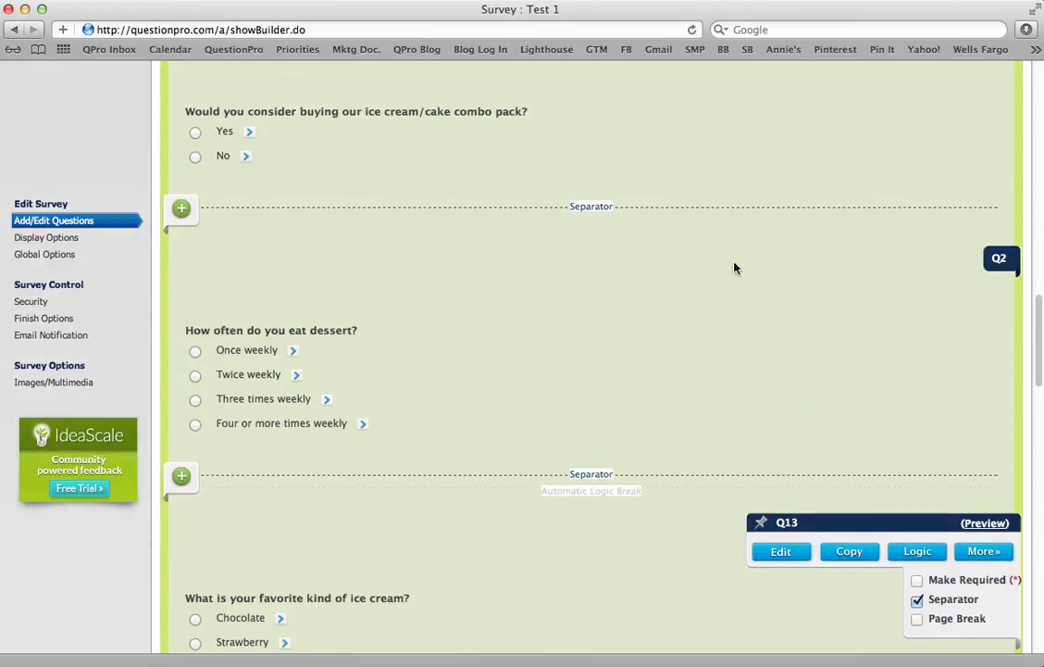
pyautogui.scroll(15, 734, 269)
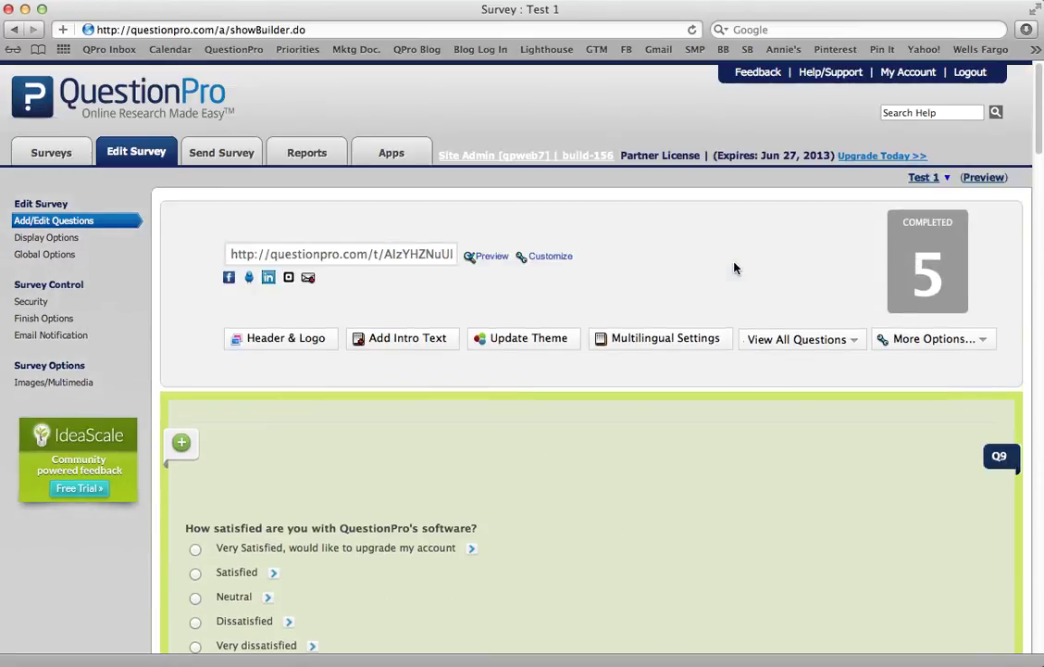
# - Start the Test 1 preview and answer Very dissatisfied, Pie, Yes to cake, Yes to ice cream
pyautogui.click(984, 177)
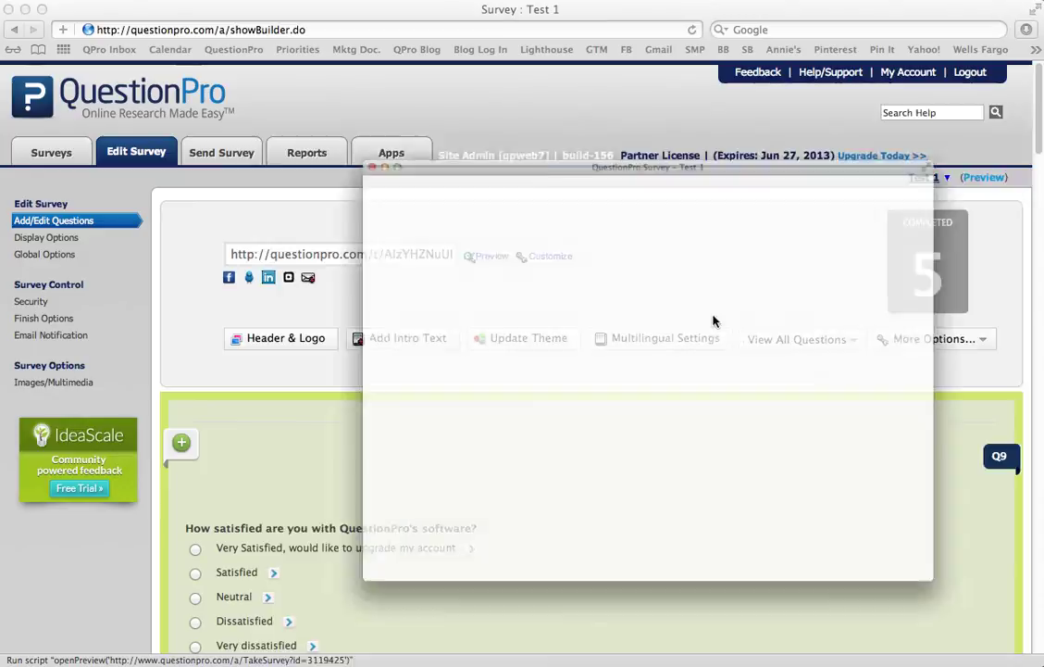
pyautogui.click(664, 317)
pyautogui.click(424, 405)
pyautogui.scroll(-4, 602, 392)
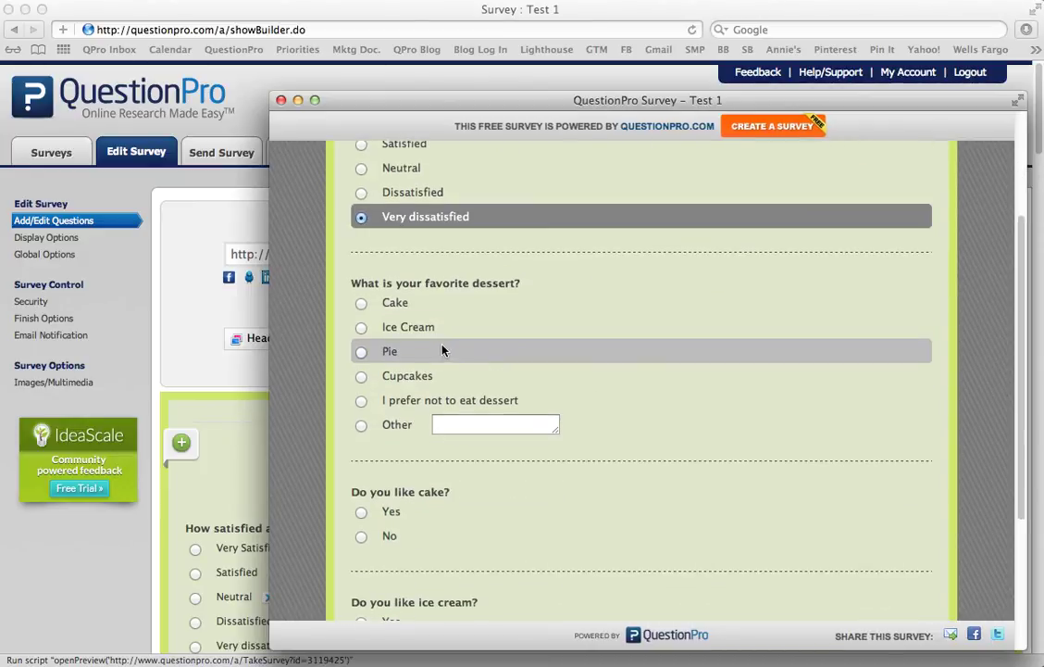
pyautogui.click(401, 308)
pyautogui.click(494, 347)
pyautogui.scroll(-4, 494, 347)
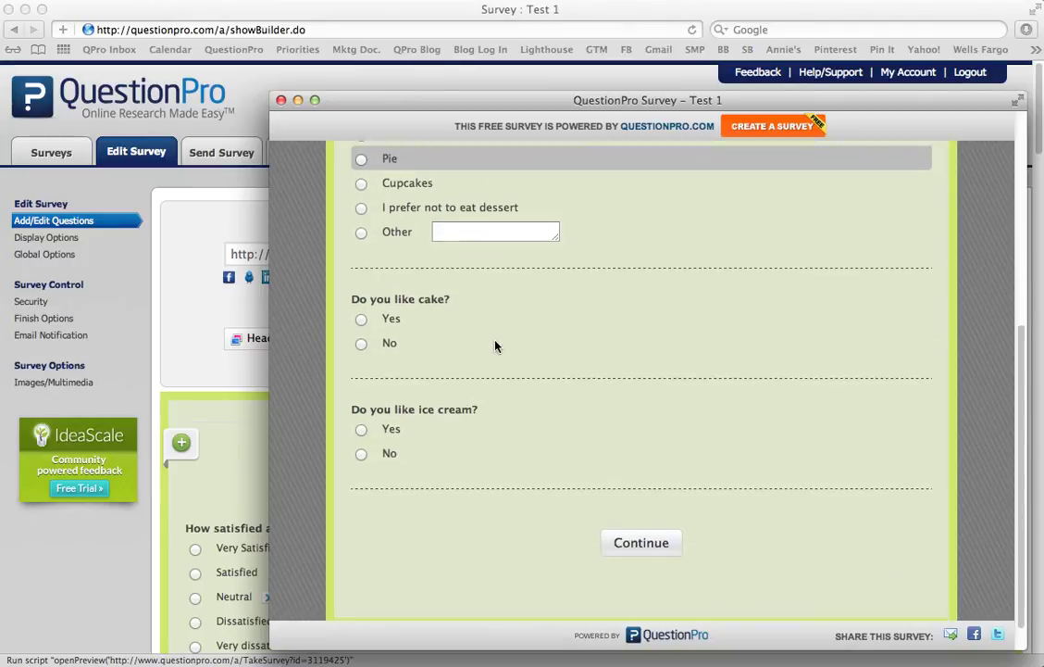
pyautogui.click(389, 317)
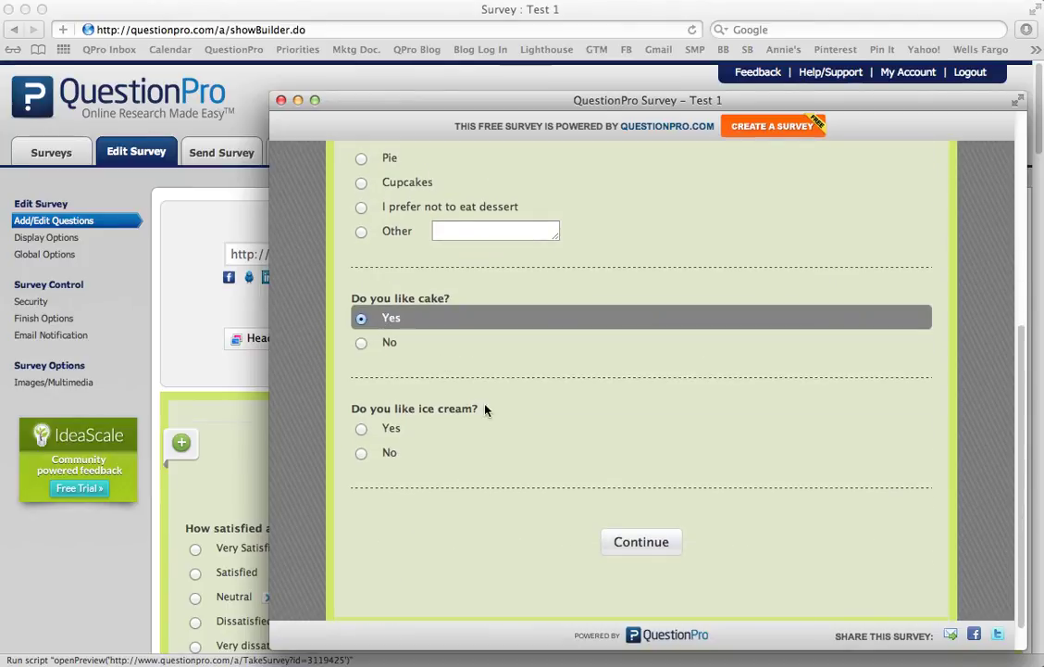
pyautogui.click(401, 429)
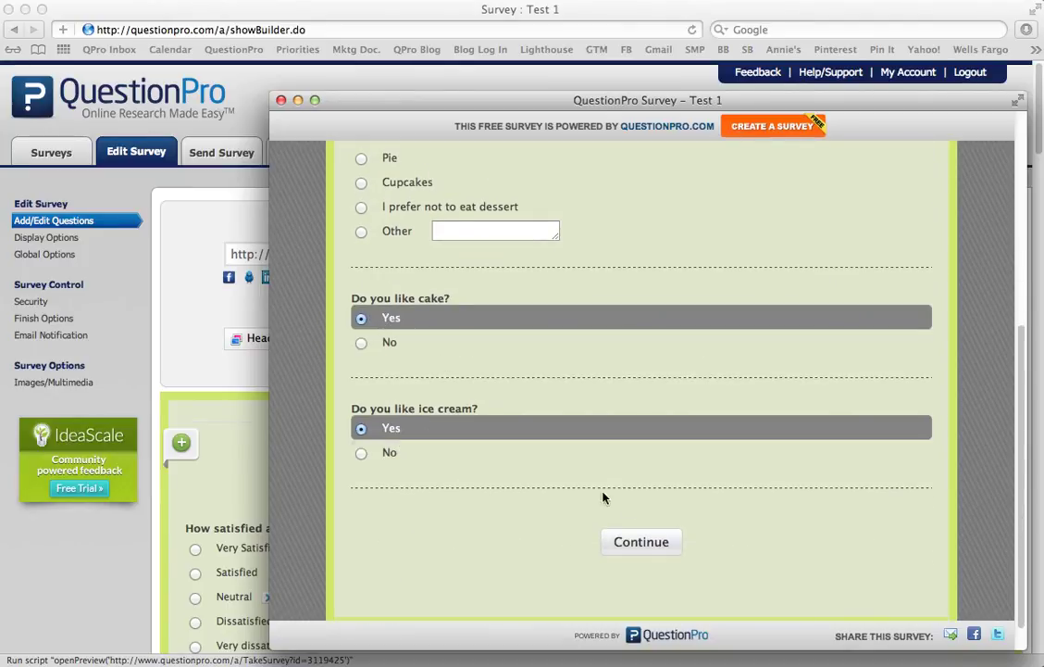
pyautogui.click(645, 543)
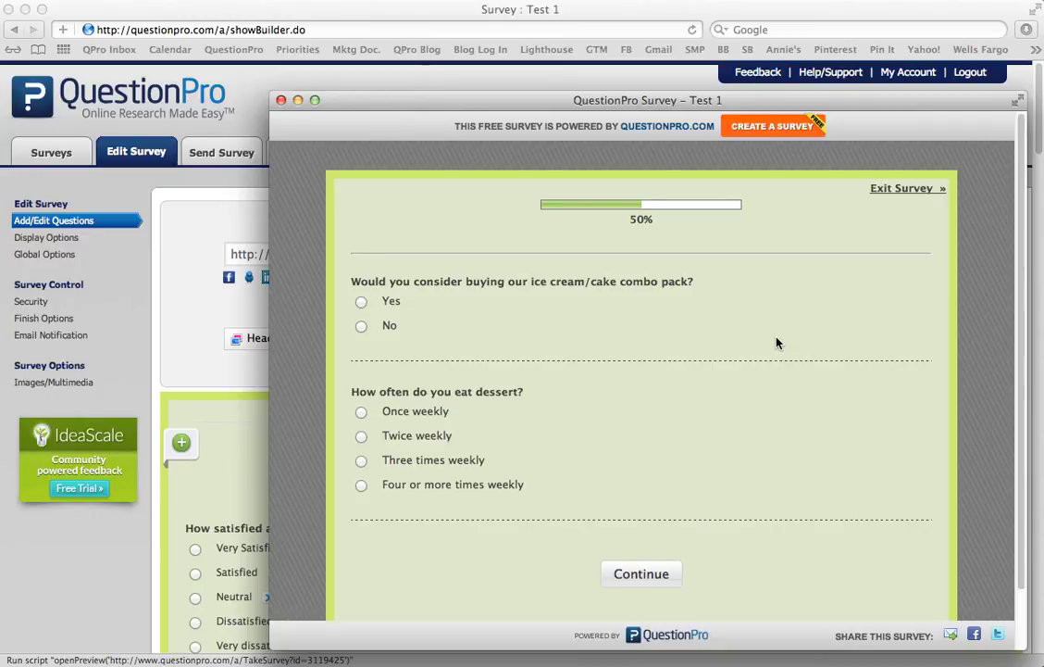
# - Answer No to the combo pack and Once weekly for dessert frequency, then submit the page
pyautogui.click(389, 331)
pyautogui.scroll(-2, 569, 368)
pyautogui.click(419, 346)
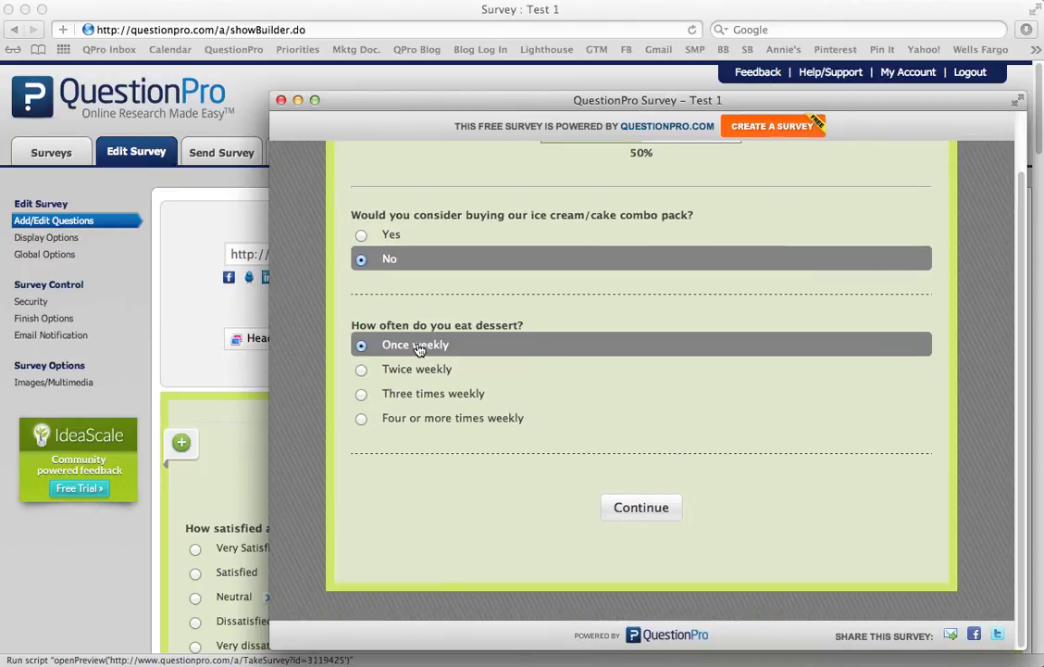
pyautogui.click(658, 514)
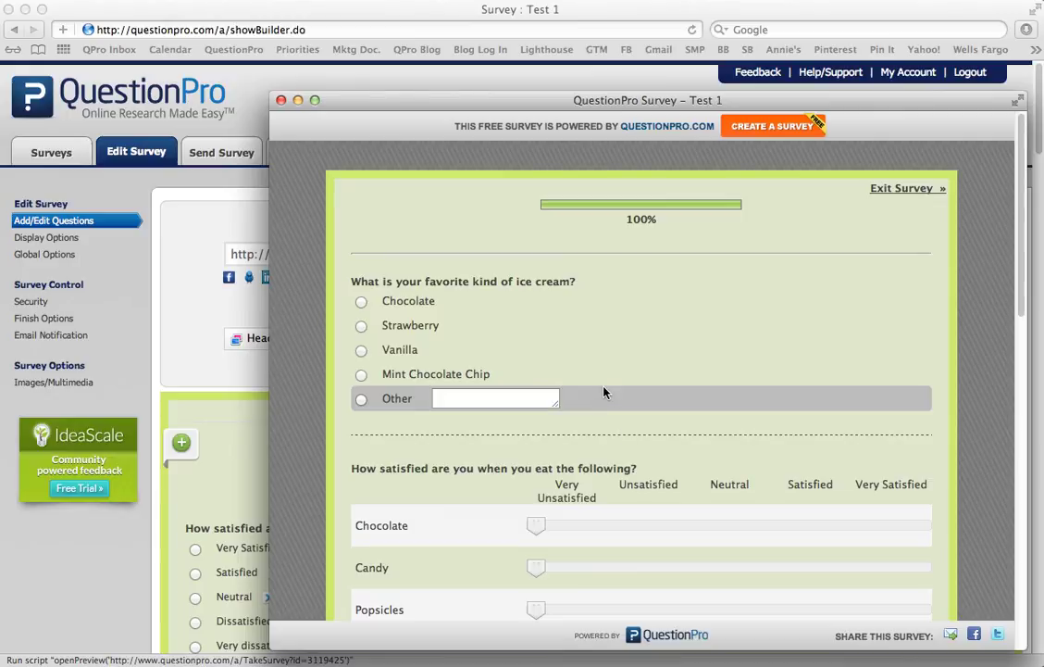